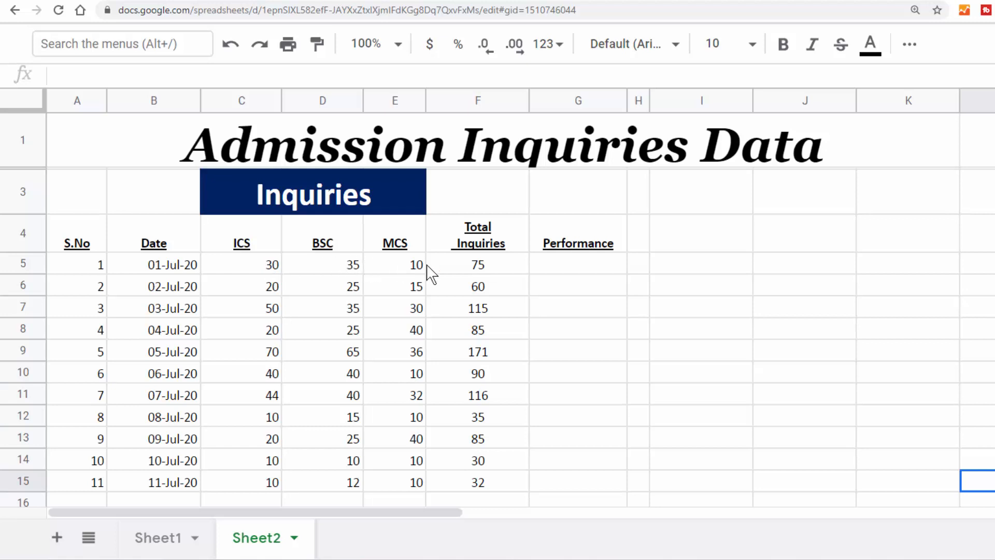
Step: Enter the first grading criterion in row 6 as 100, > and Excellant across columns I to K
click(471, 269)
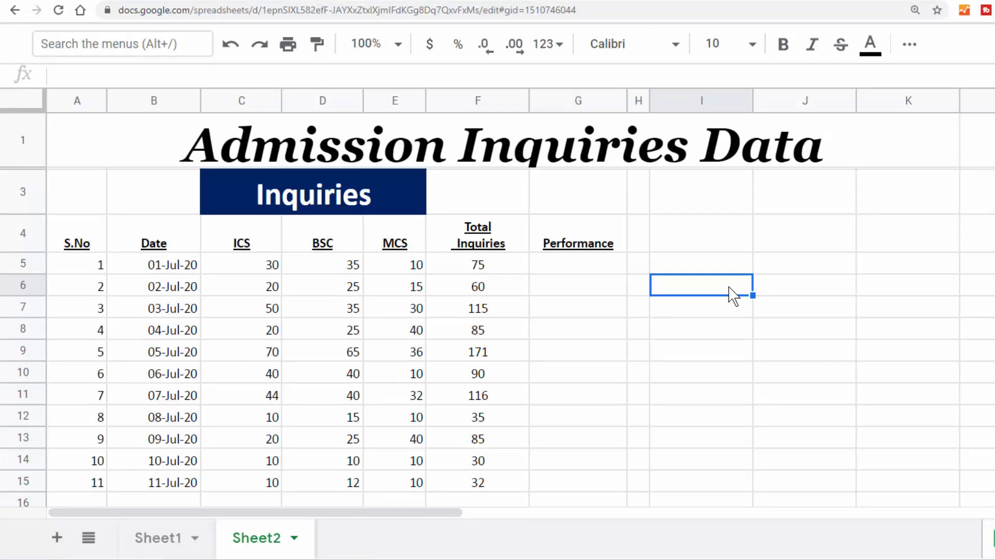
text(8)
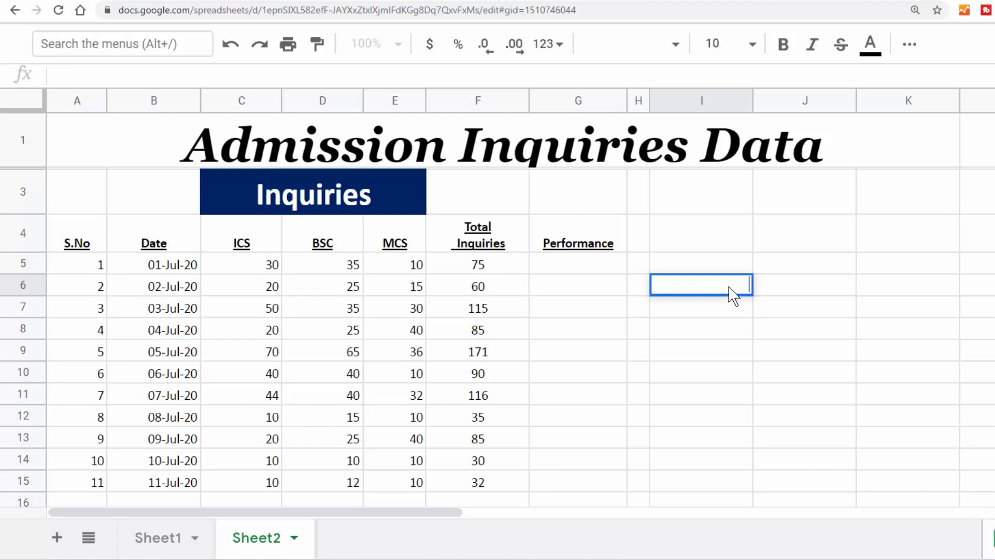
text(0)
key(Tab)
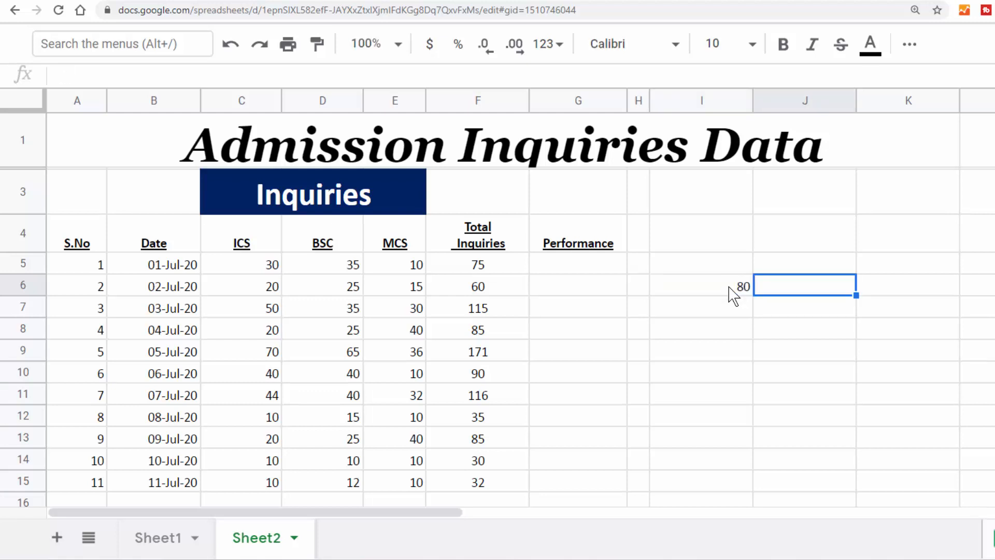
text(>)
key(Tab)
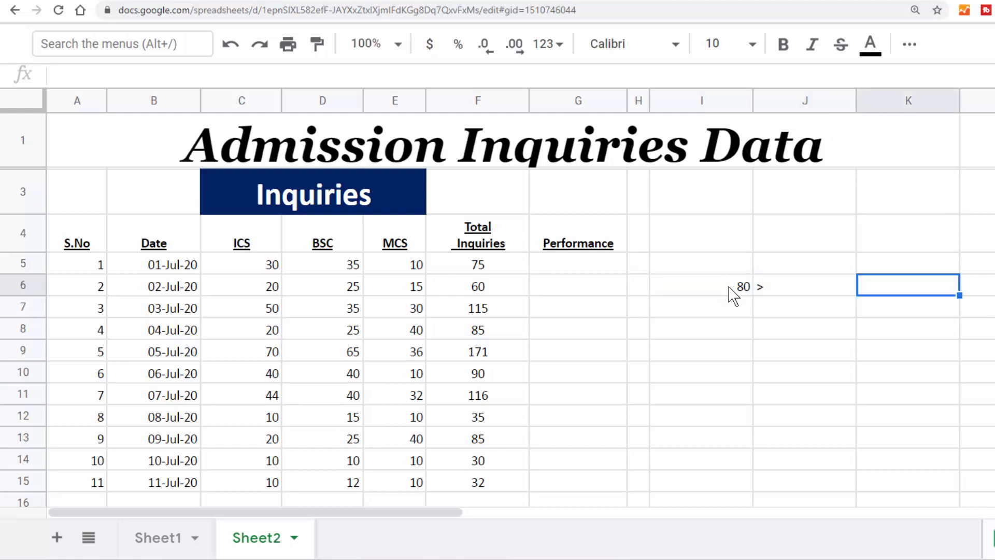
text(GoodExcellant)
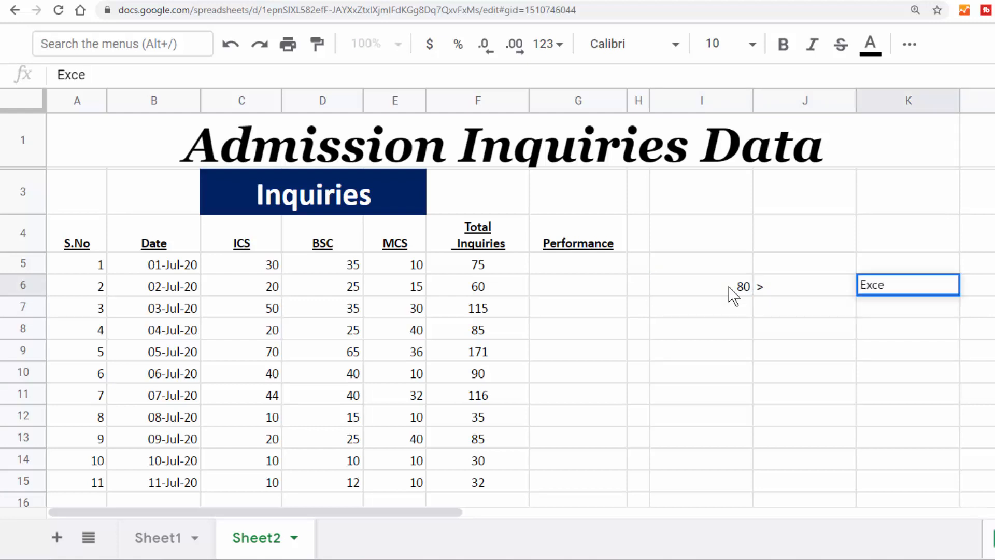
click(733, 290)
text(100)
key(Return)
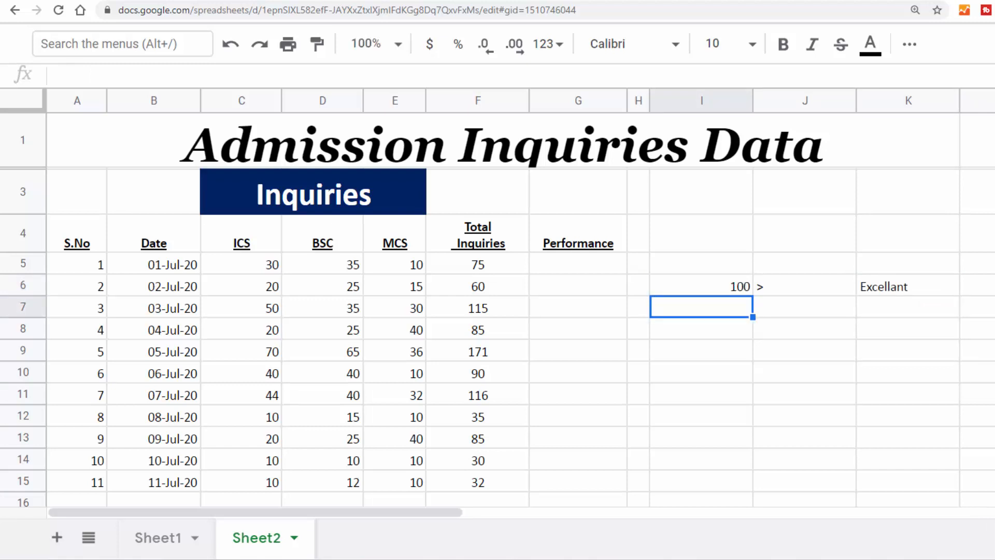
Step: Add the second grading criterion in row 7 as 80, > and Good across columns I to K
text(80)
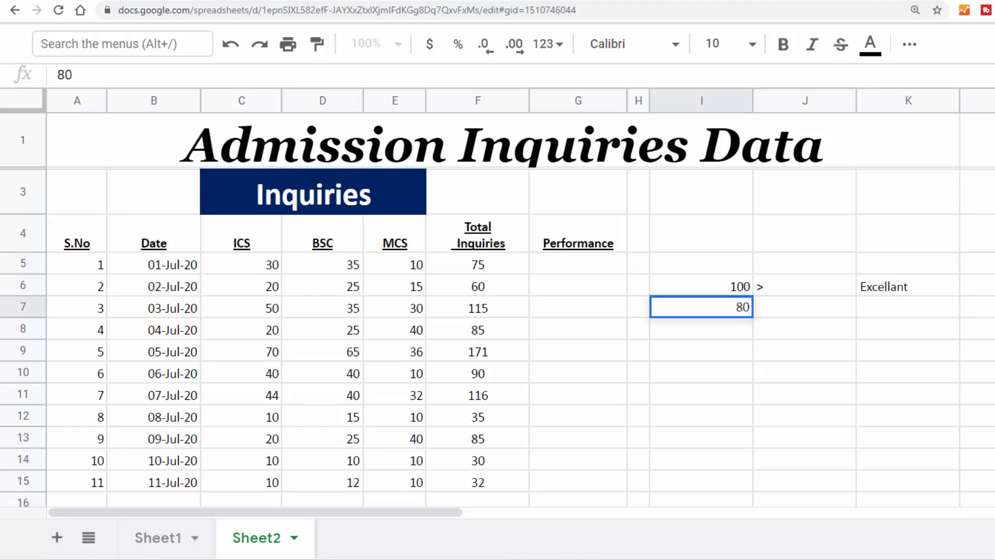
key(Tab)
text(>)
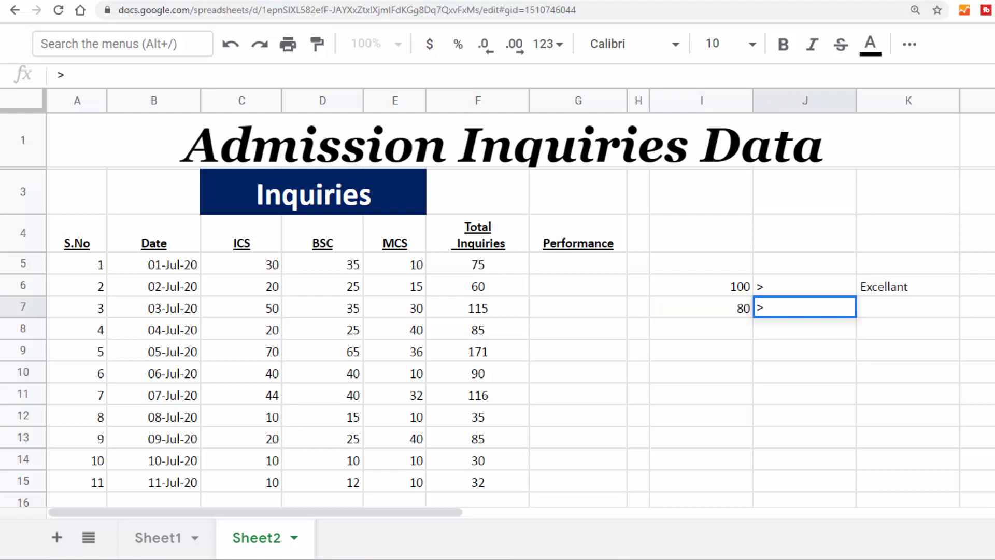
key(Tab)
text(Good)
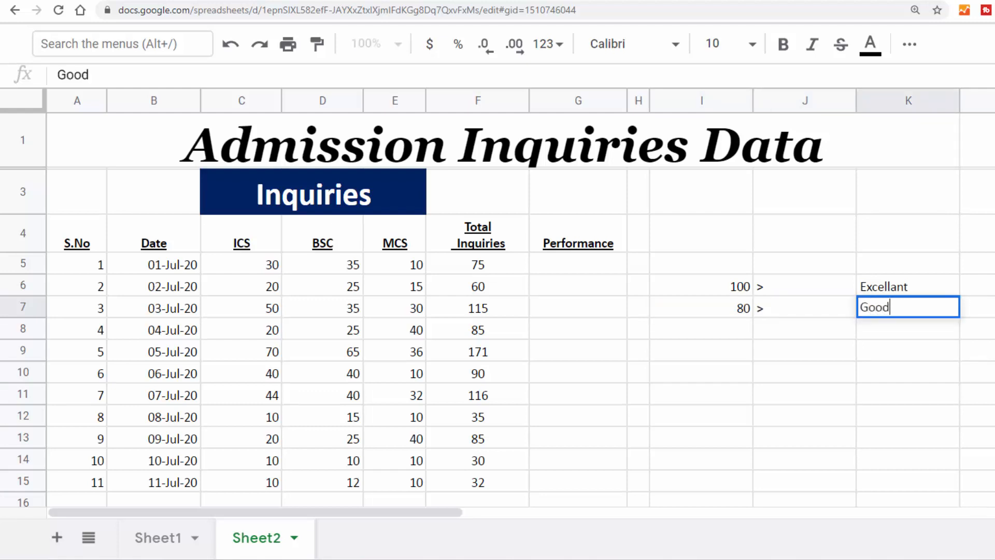
key(Return)
Step: Add the third grading criterion in row 8 as 40, > and Satisfactory across columns I to K
key(Left)
key(Left)
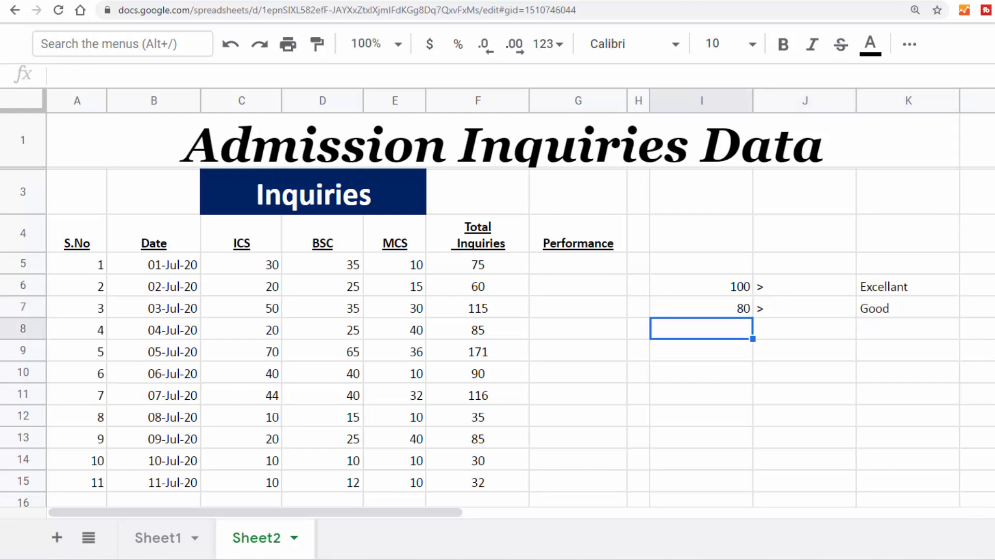
text(4)
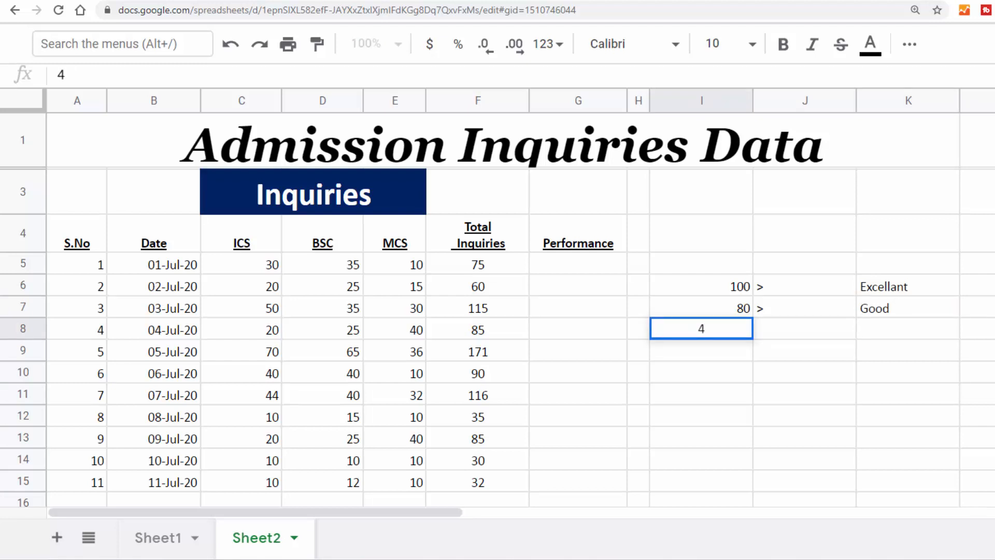
text(0)
key(Right)
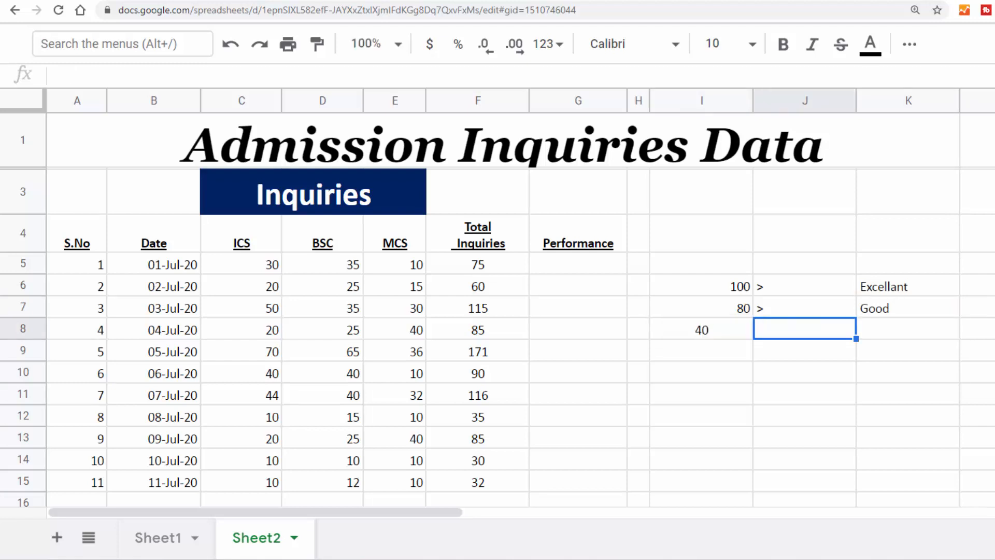
text(>)
key(Right)
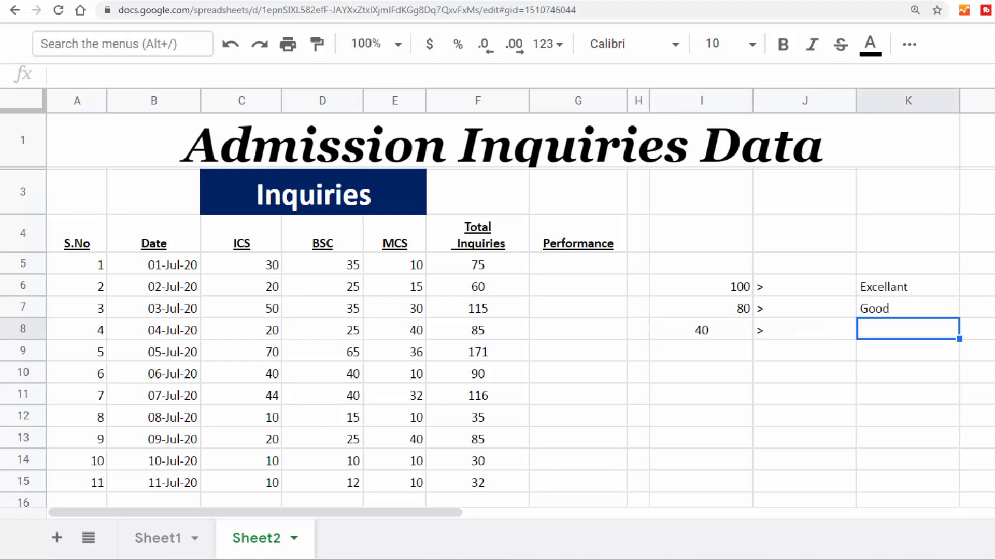
text(Sa)
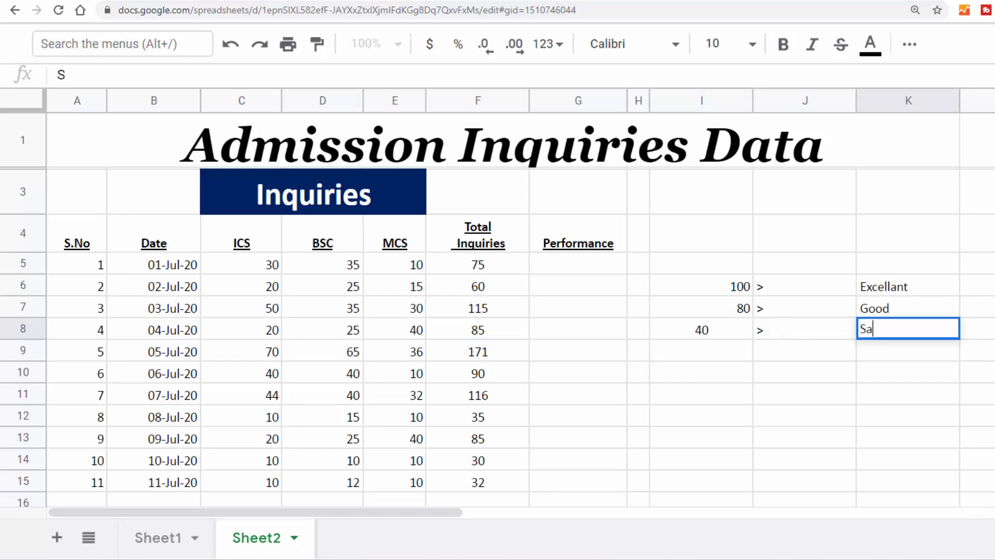
text(tisfactory)
key(Return)
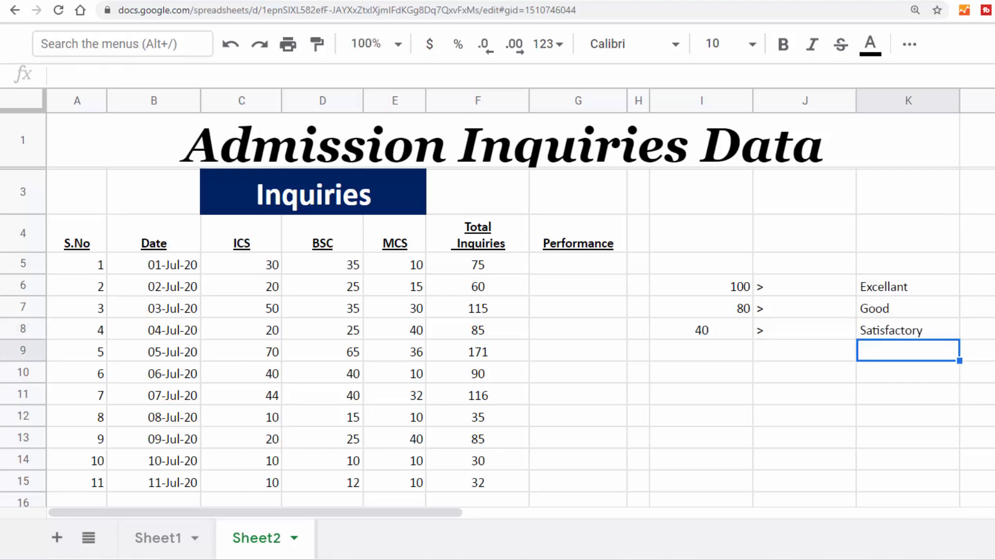
key(Left)
key(Left)
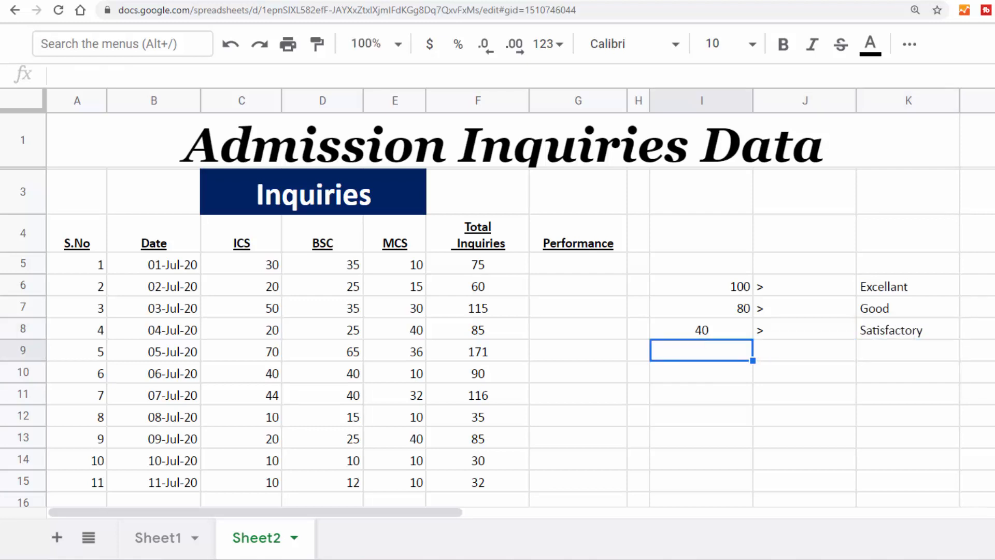
text(False)
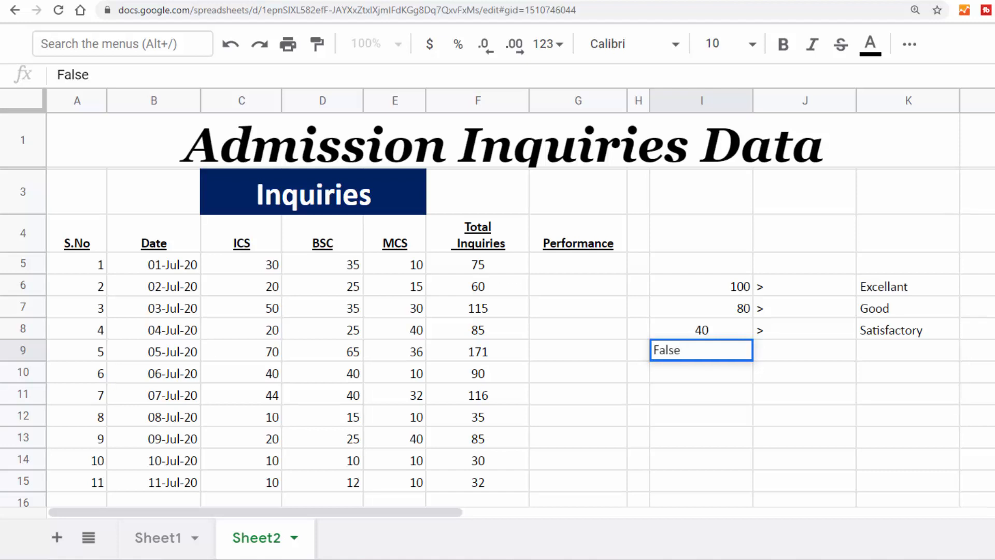
key(BackSpace)
key(BackSpace)
key(BackSpace)
key(BackSpace)
key(BackSpace)
Step: Add the fourth grading criterion in row 9 as 40, > and Unsatisfactory across columns I to K
text(4)
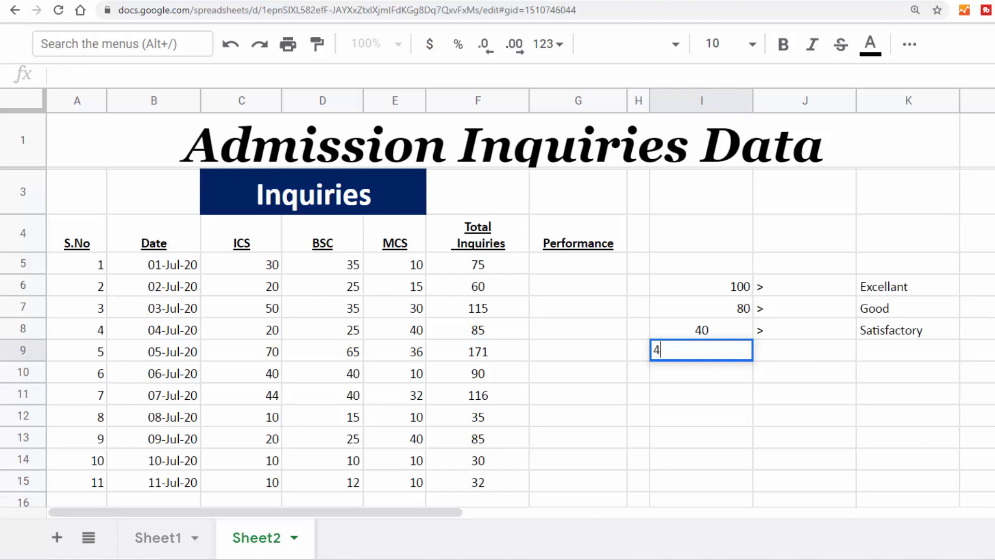
text(0)
click(805, 350)
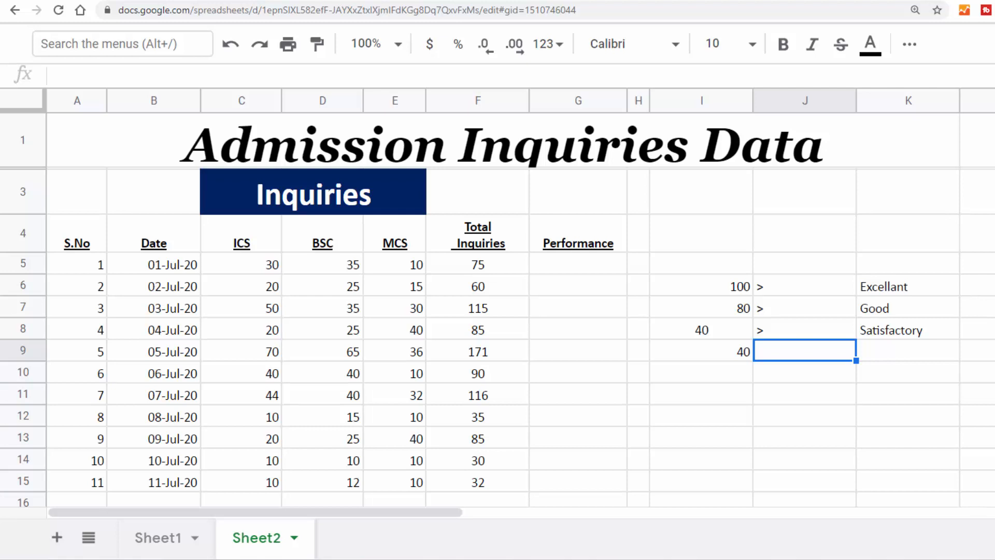
text(.)
key(BackSpace)
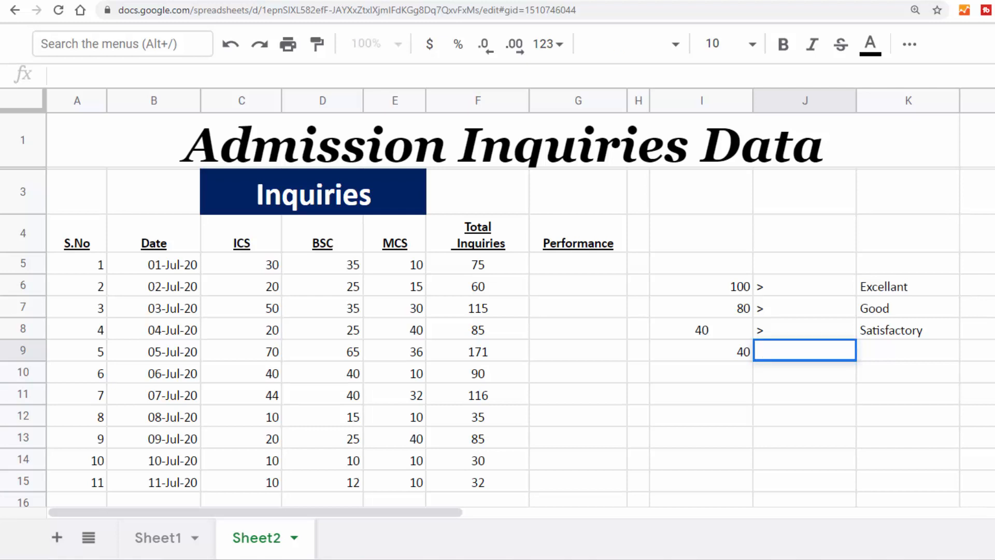
text(>)
click(908, 350)
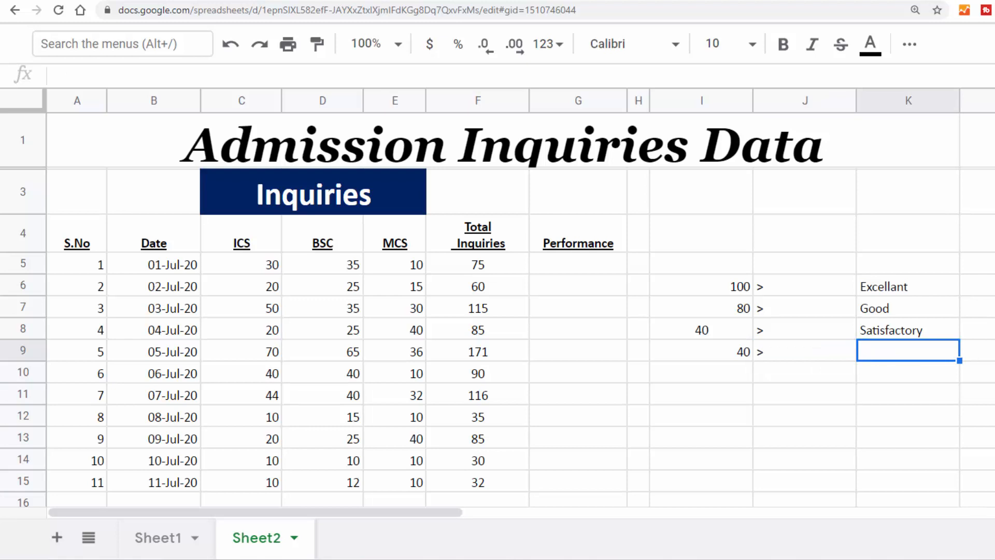
text(Unsati)
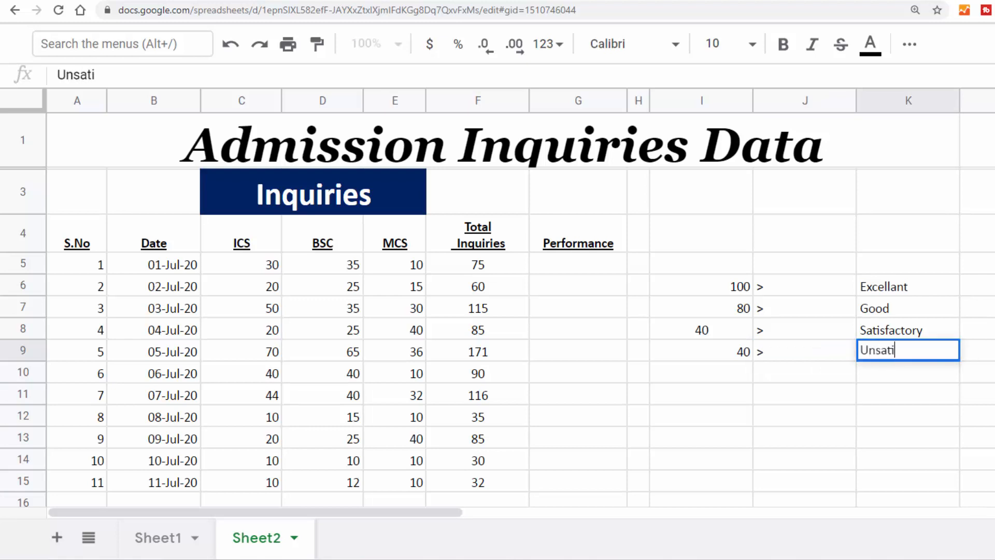
text(sfactor)
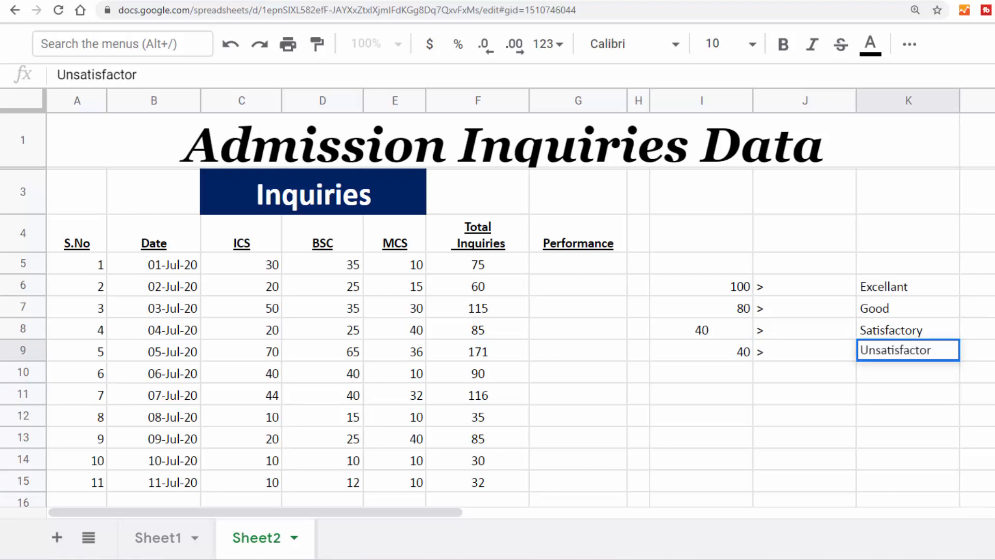
text(y)
key(Return)
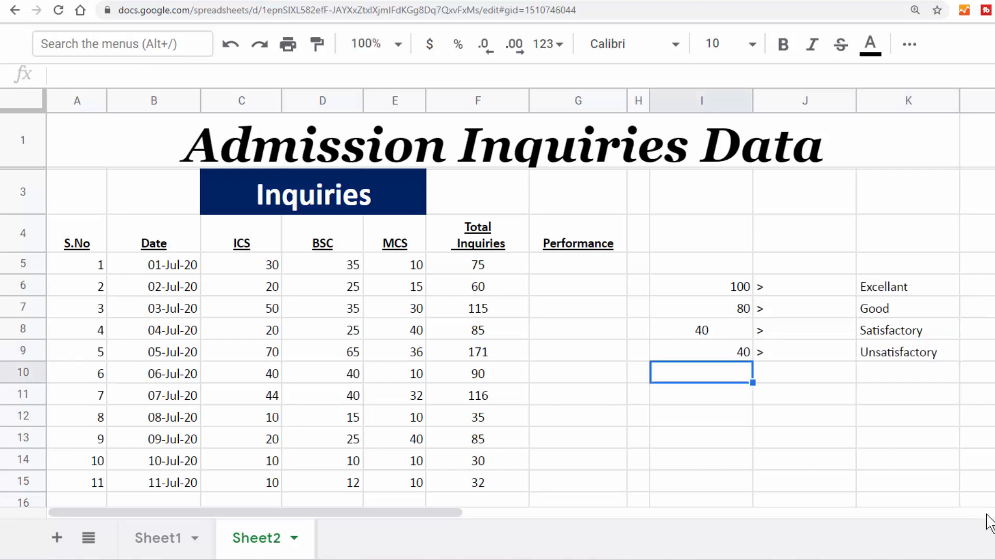
key(Up)
key(Up)
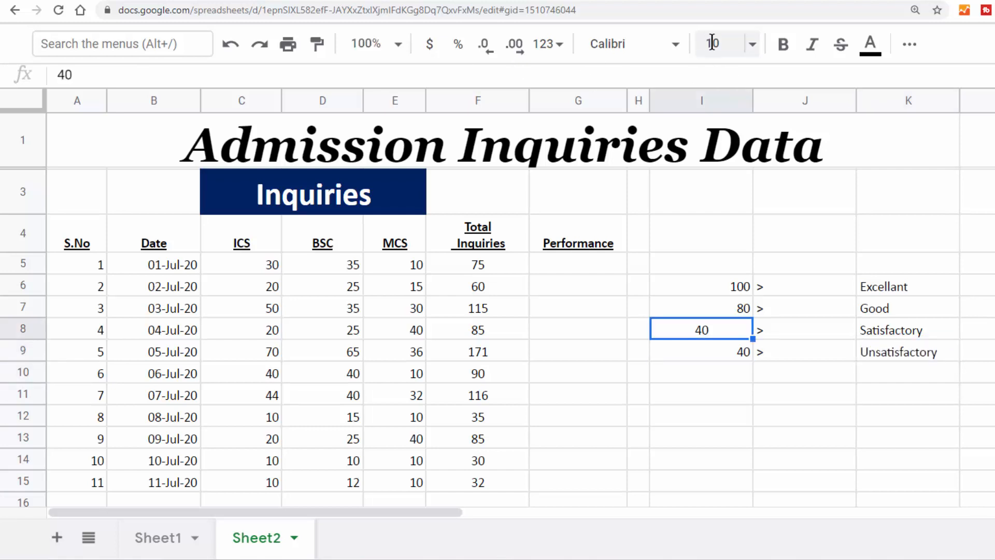
key(Down)
key(Down)
key(Down)
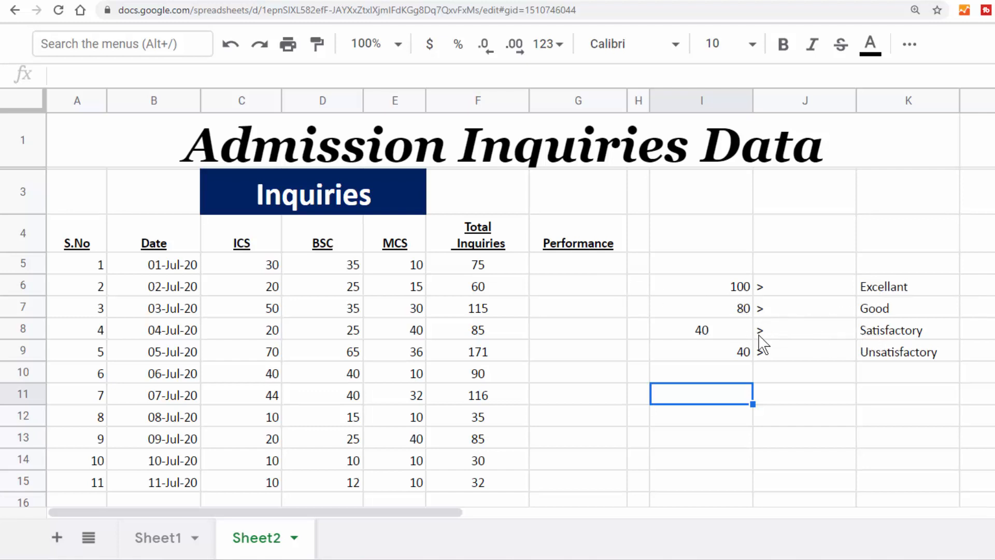
Step: Change the comparison sign of the Unsatisfactory criterion in cell J9 to <
click(775, 354)
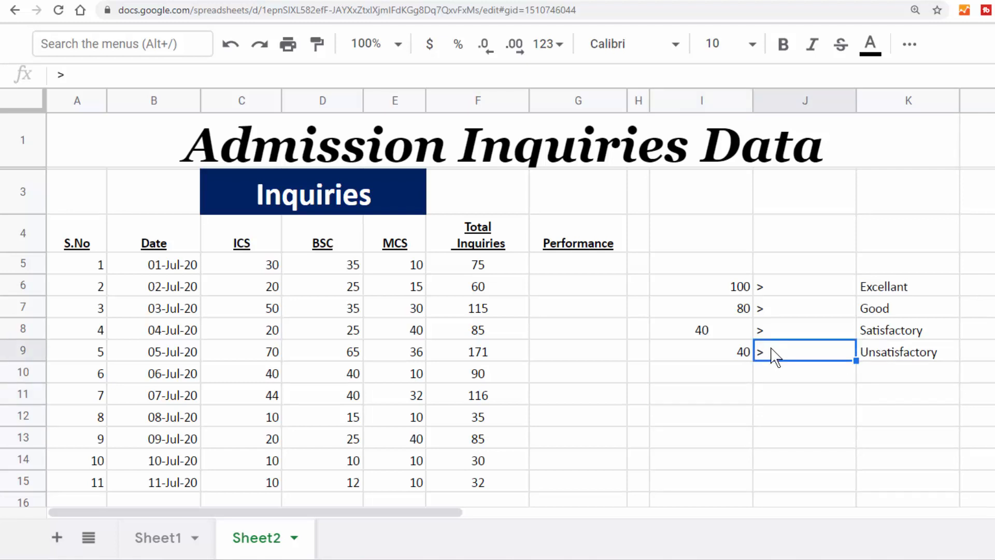
text(<)
key(Return)
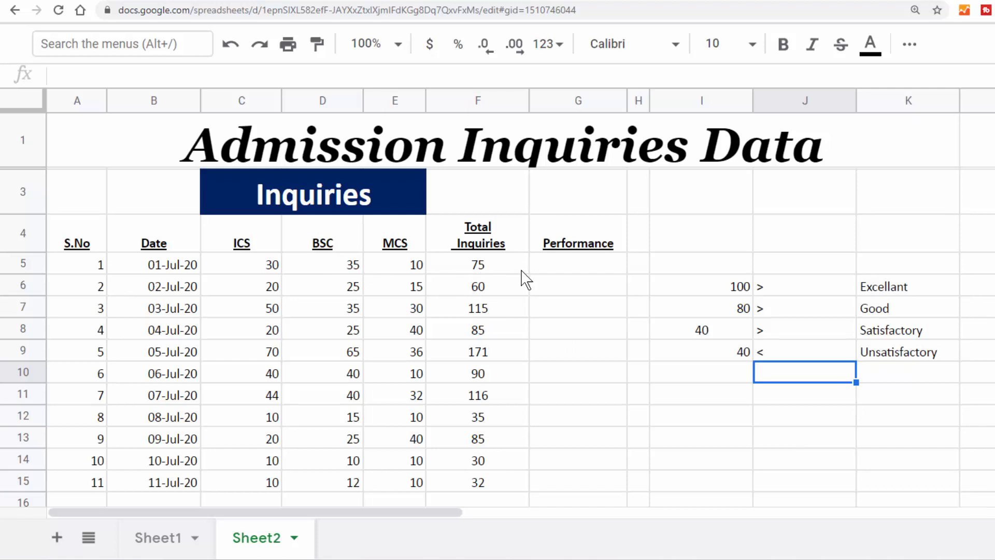
Step: Set the font size of the first Performance cell, G5, to 14
click(559, 269)
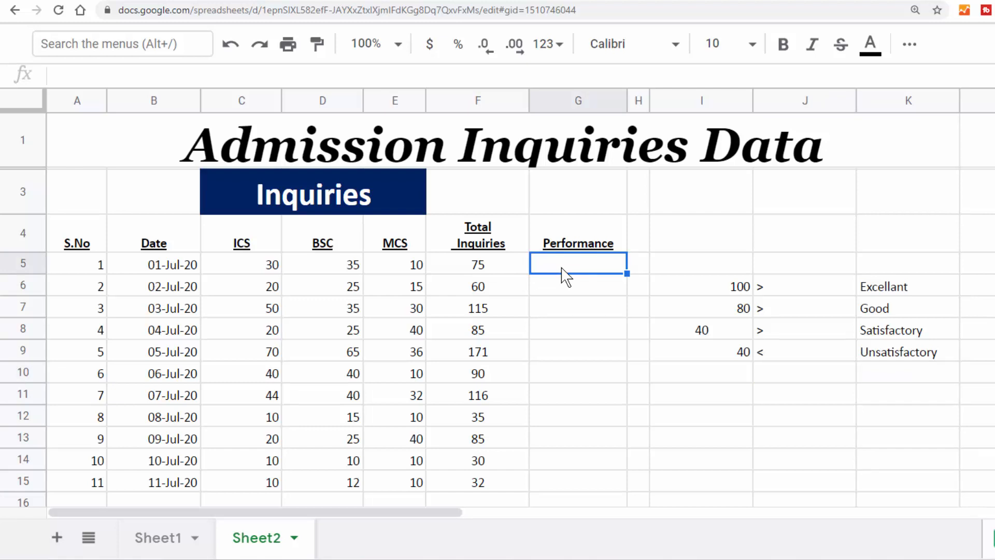
text(=)
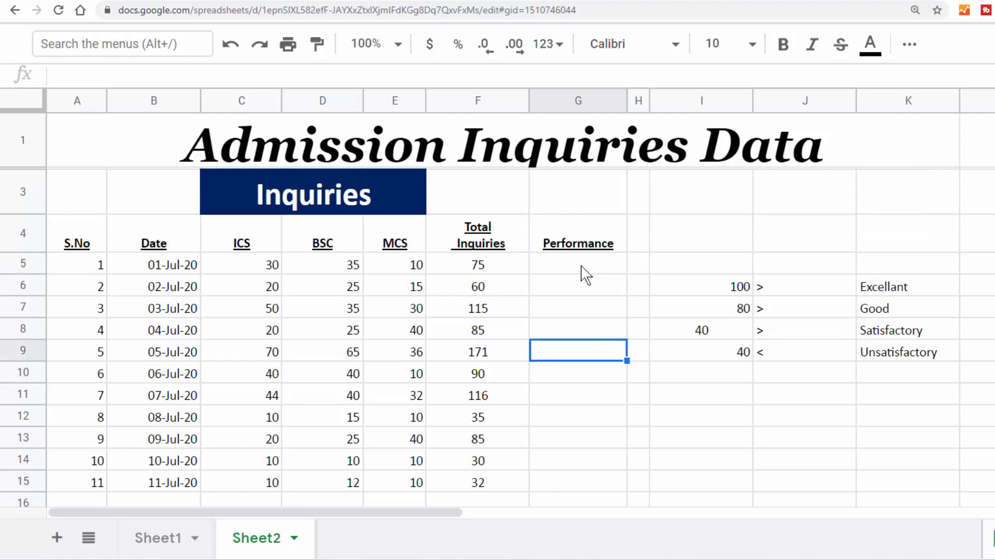
click(583, 272)
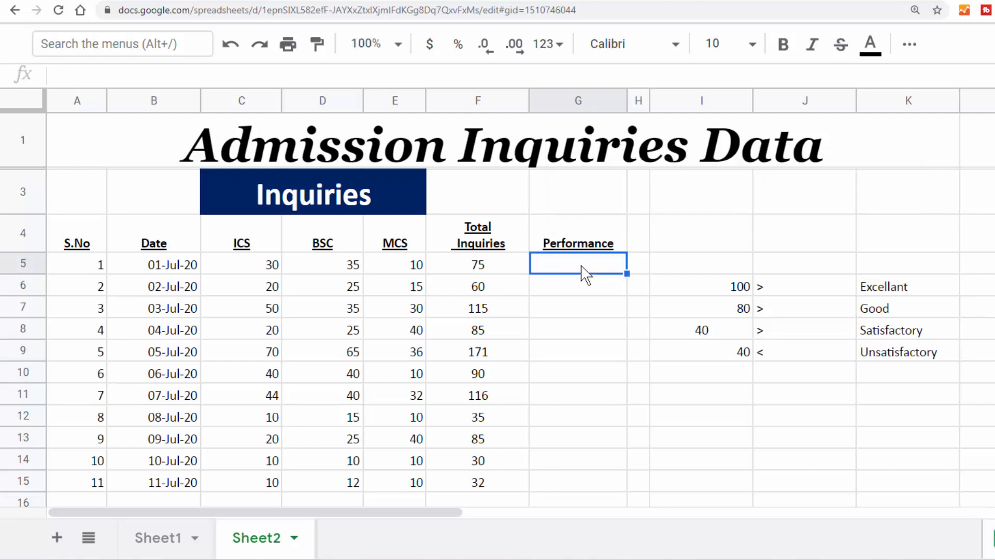
click(752, 47)
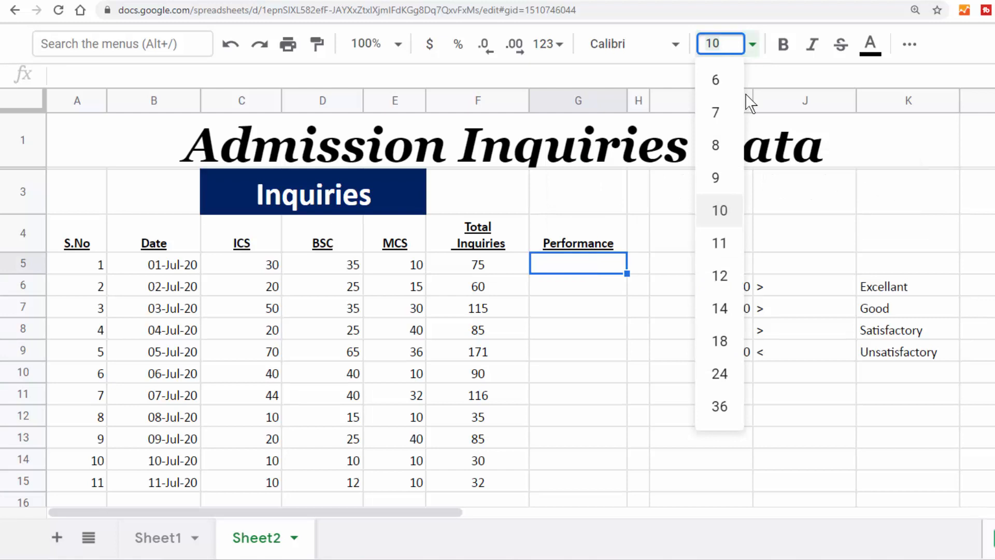
click(720, 309)
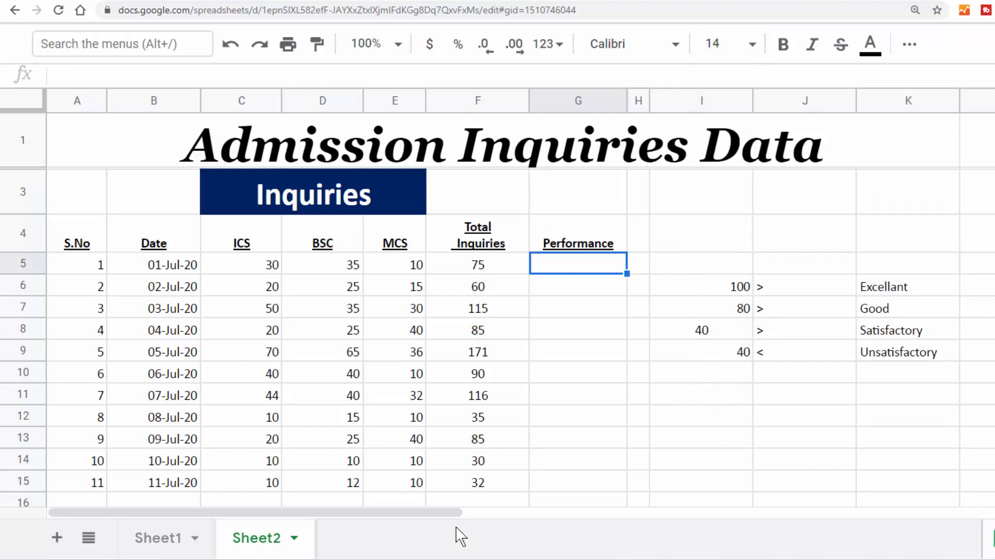
Step: Begin an IFS formula in the first Performance cell, G5, with the function name in capitals and an opening parenthesis
text(=)
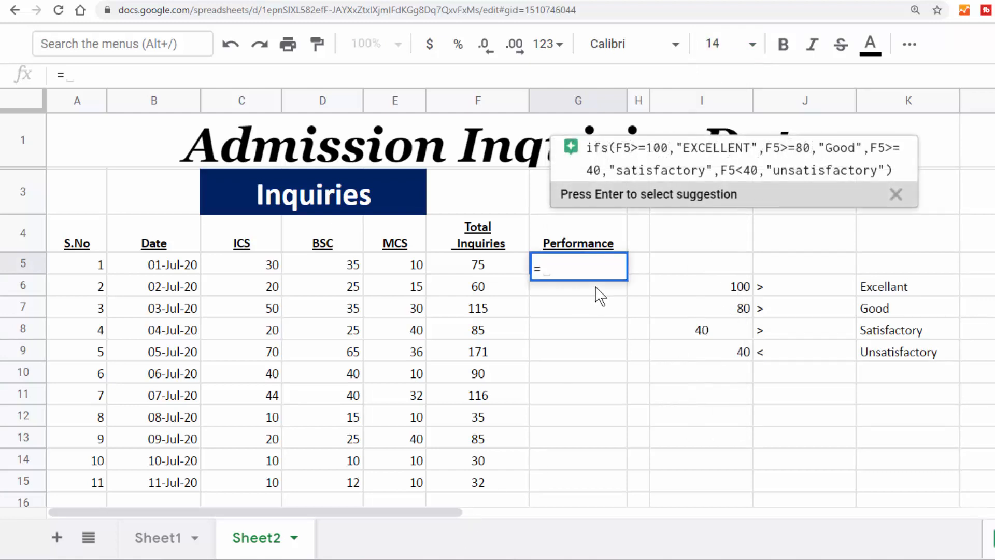
text(if)
text(s)
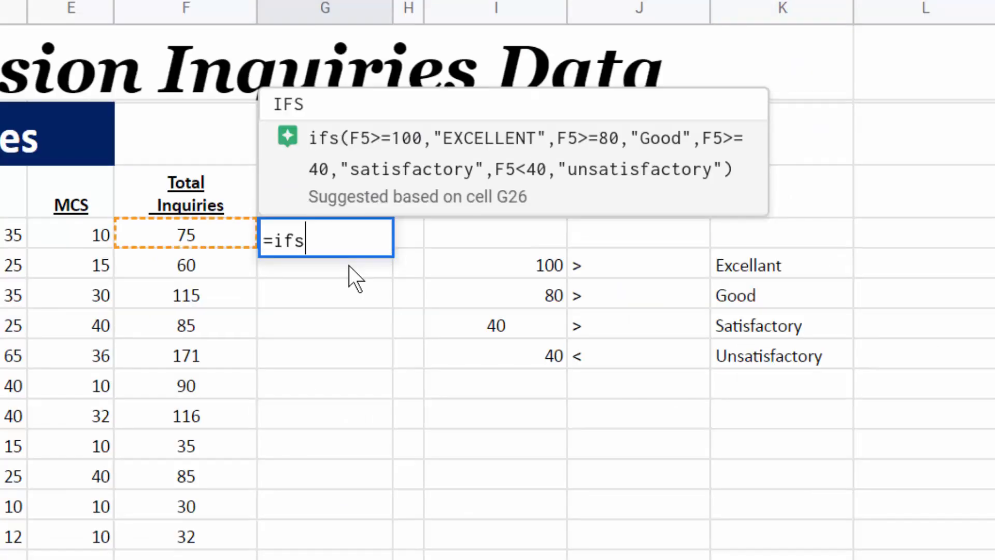
key(BackSpace)
key(BackSpace)
key(BackSpace)
text(IFS)
text(()
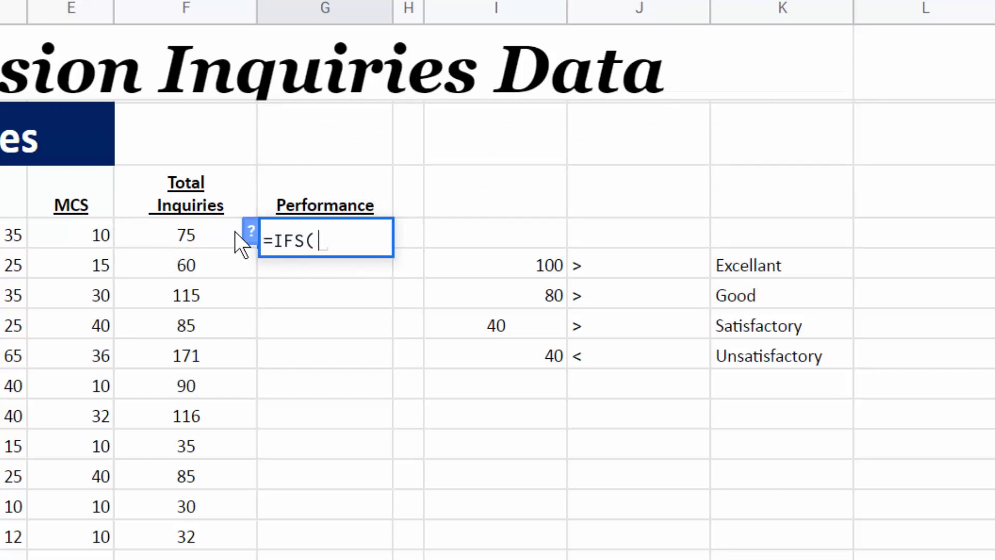
Step: Add the first IFS condition, testing F5 >= 80 with the result "EXCELLANT", followed by a comma
click(200, 231)
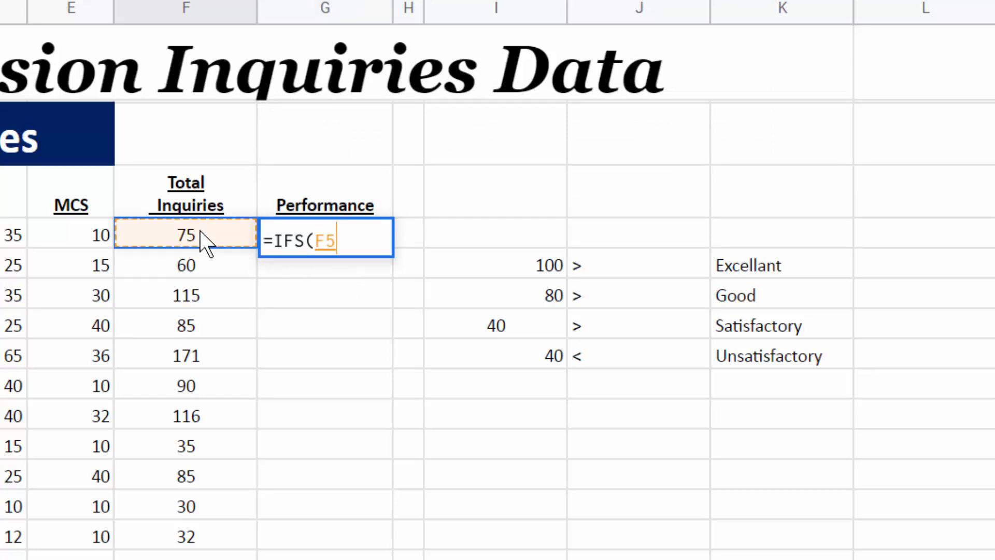
text(>=)
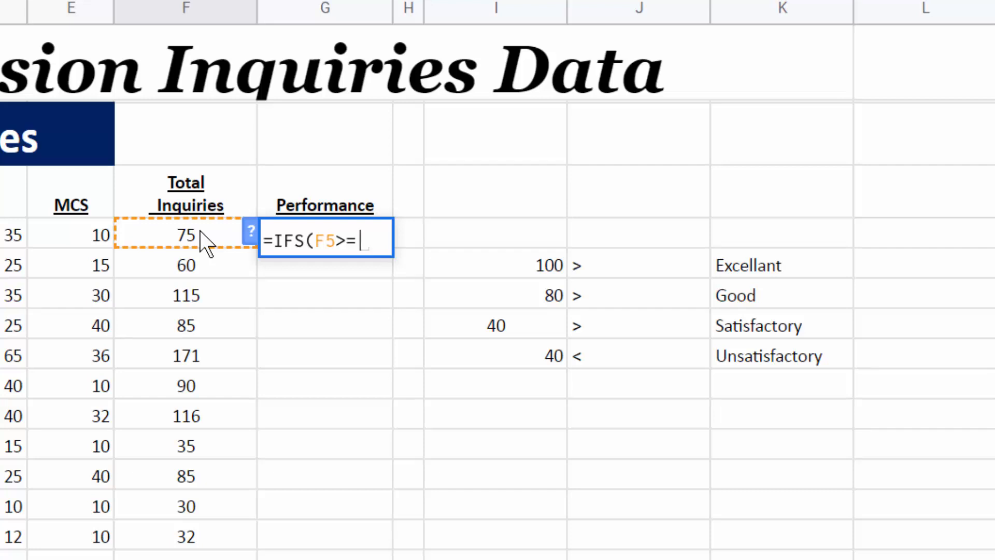
text(80, )
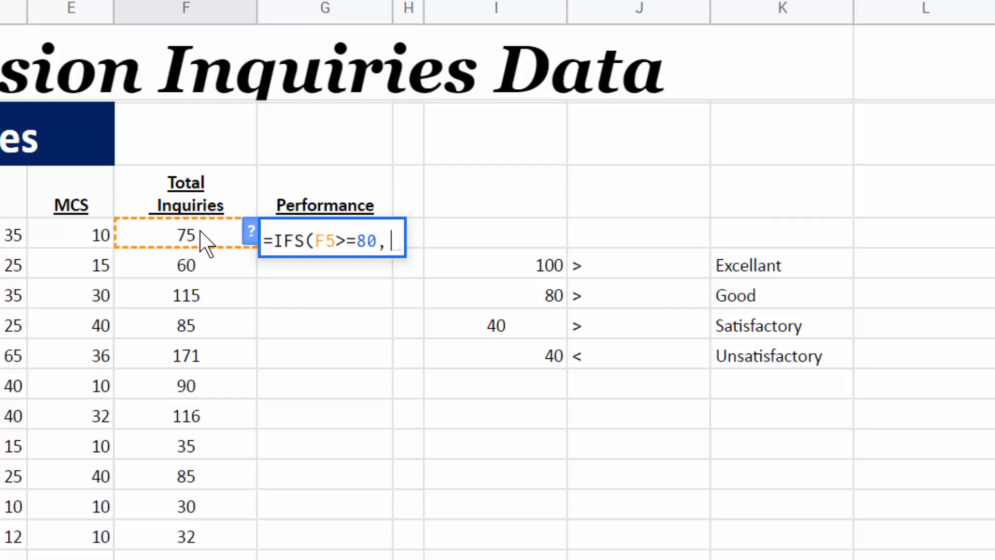
text("e)
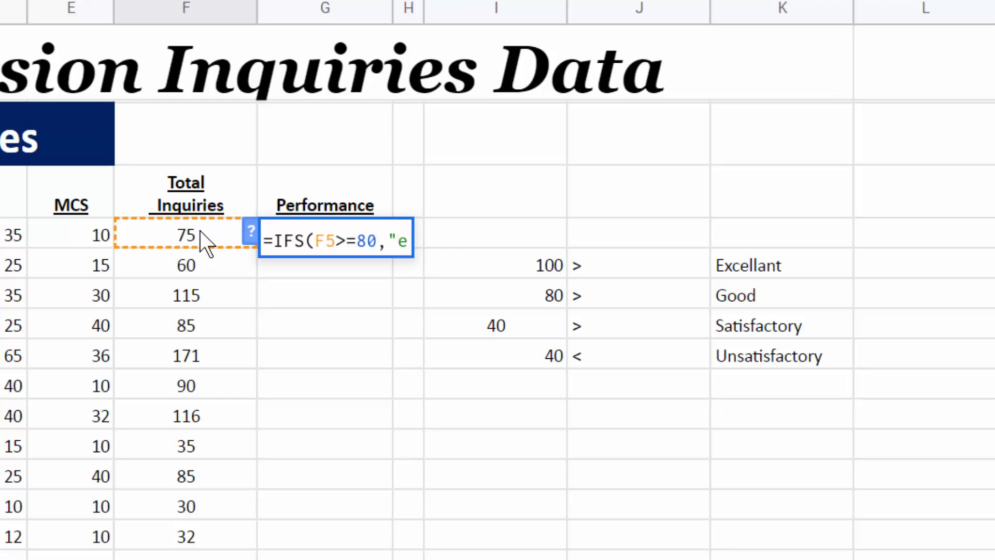
key(BackSpace)
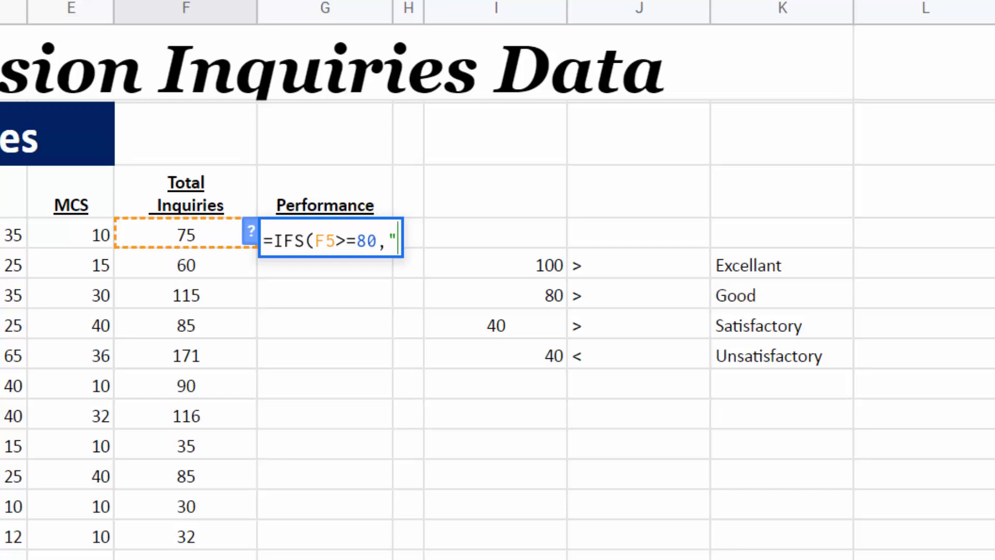
text(EXCELLANT)
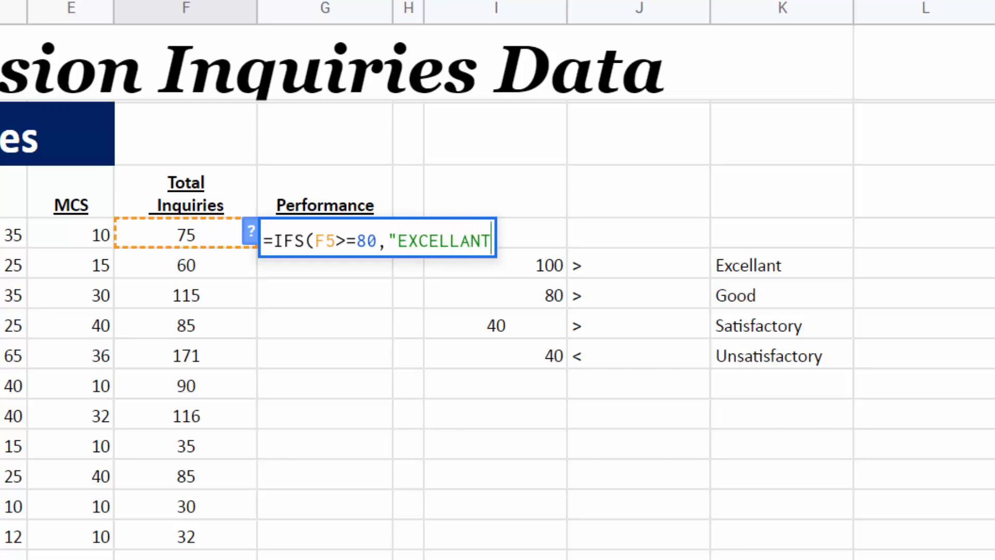
text(",)
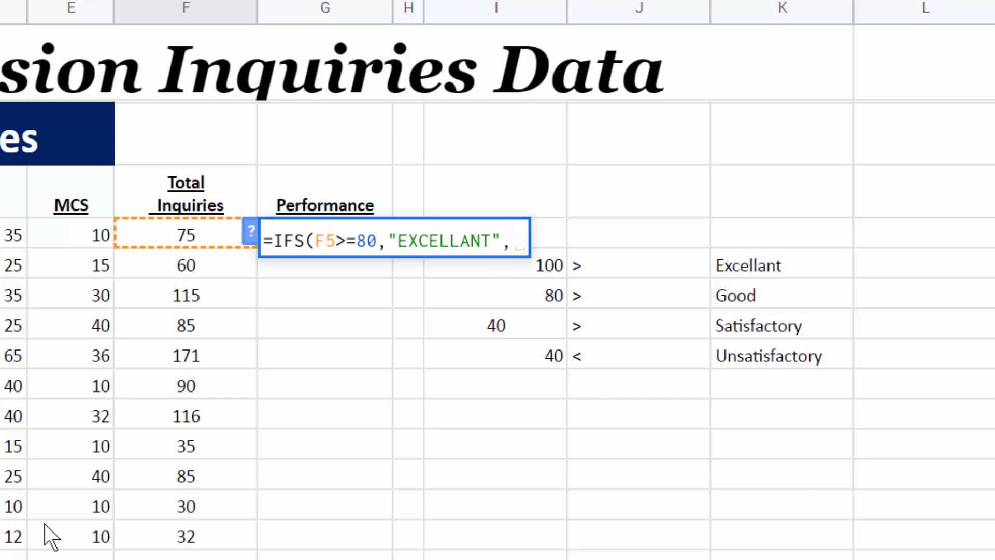
Step: Start the second IFS condition with F5>= and correct the threshold of the "EXCELLANT" condition to 100
click(179, 235)
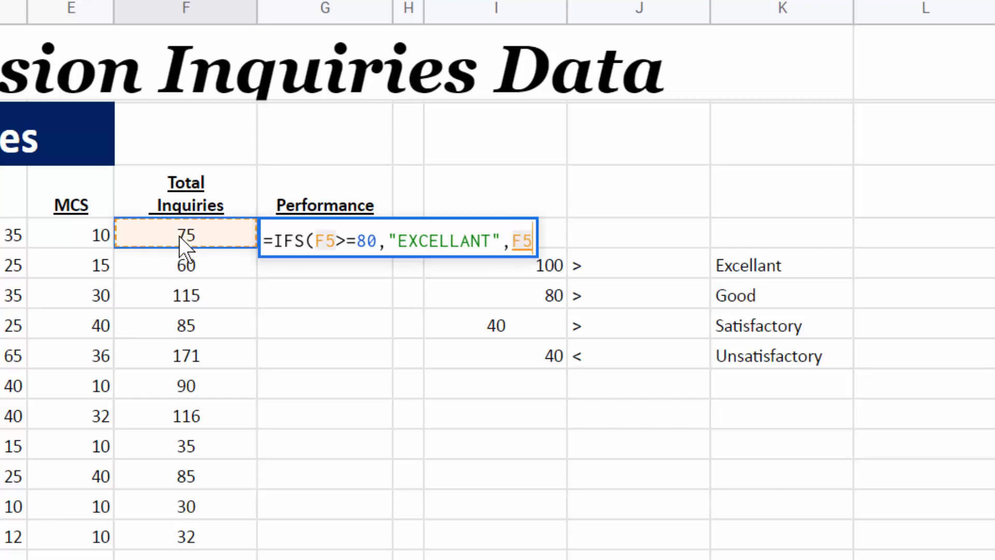
text(>=)
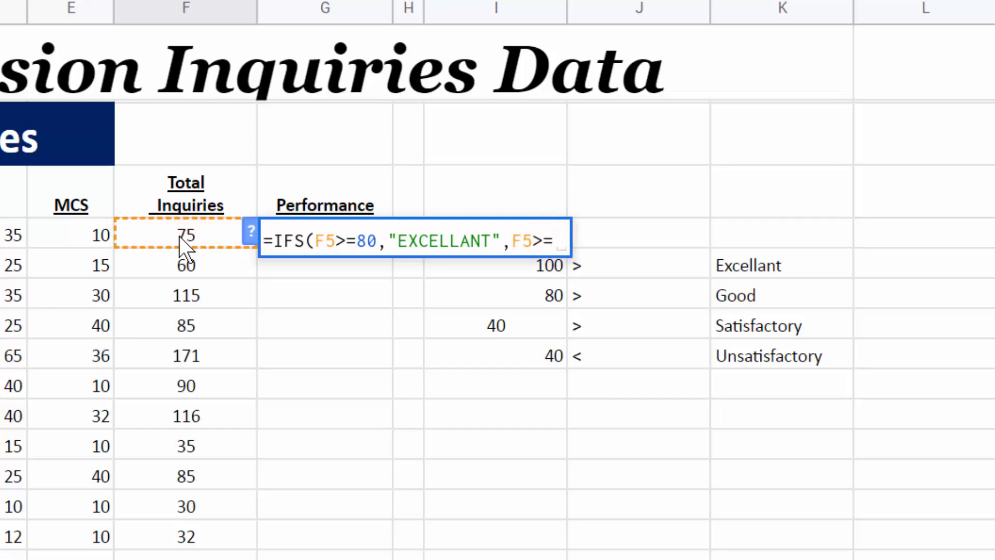
click(375, 242)
key(BackSpace)
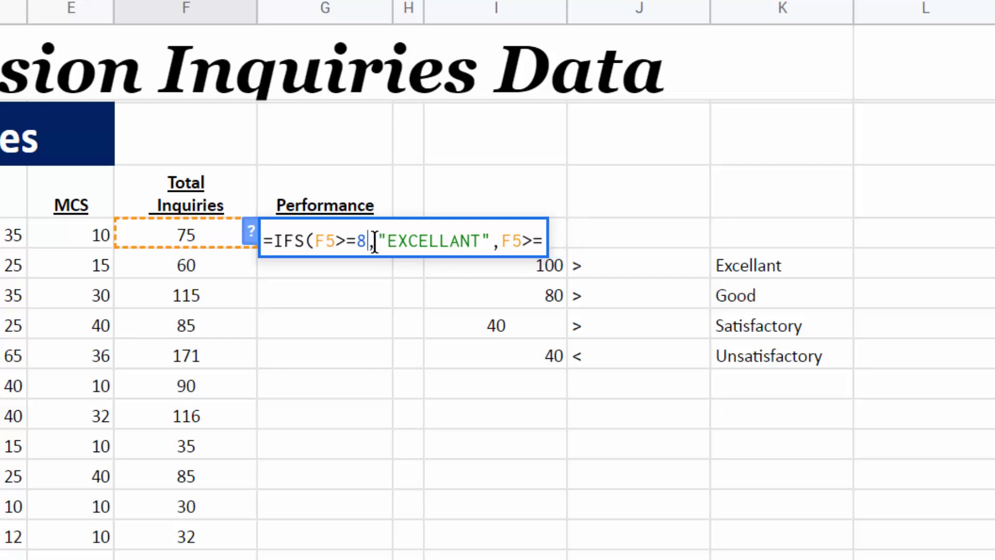
key(BackSpace)
text(100)
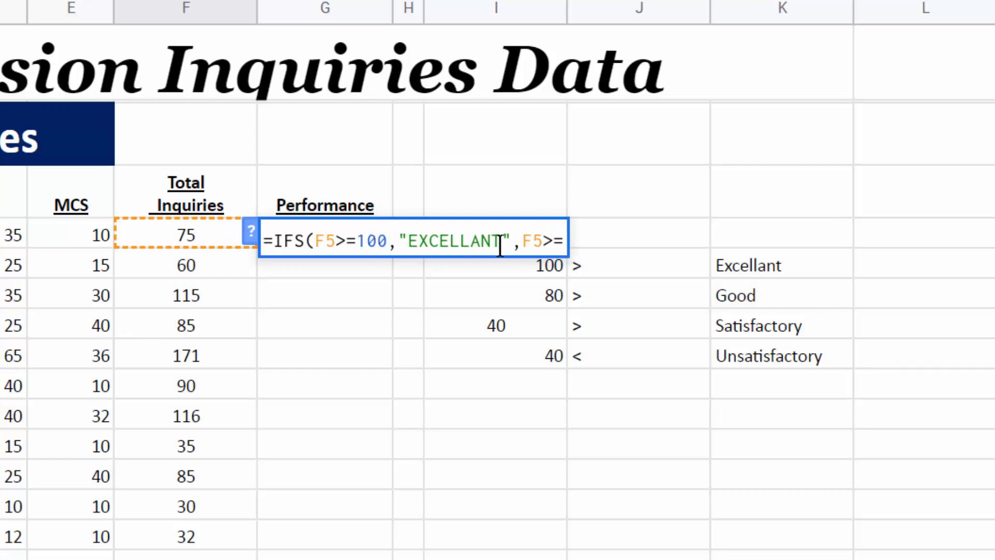
Step: Complete the second IFS condition with the threshold 80 and the result "GOOD", followed by a comma
click(563, 241)
text(80)
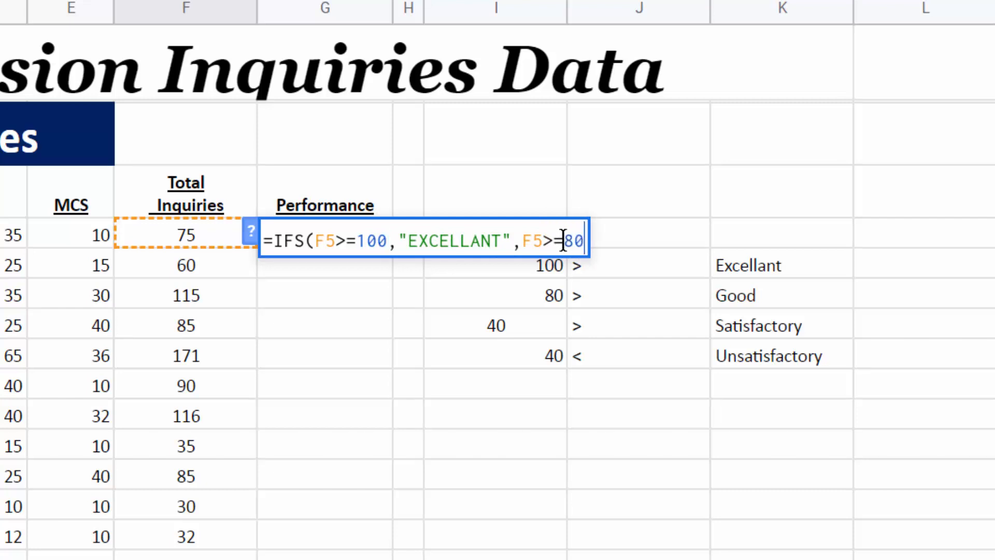
text(, )
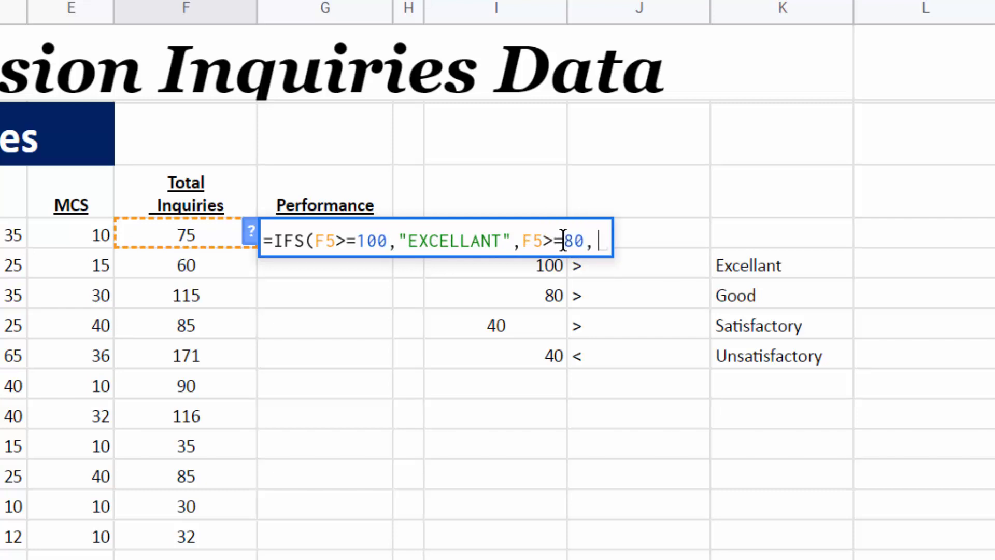
text(")
text(G)
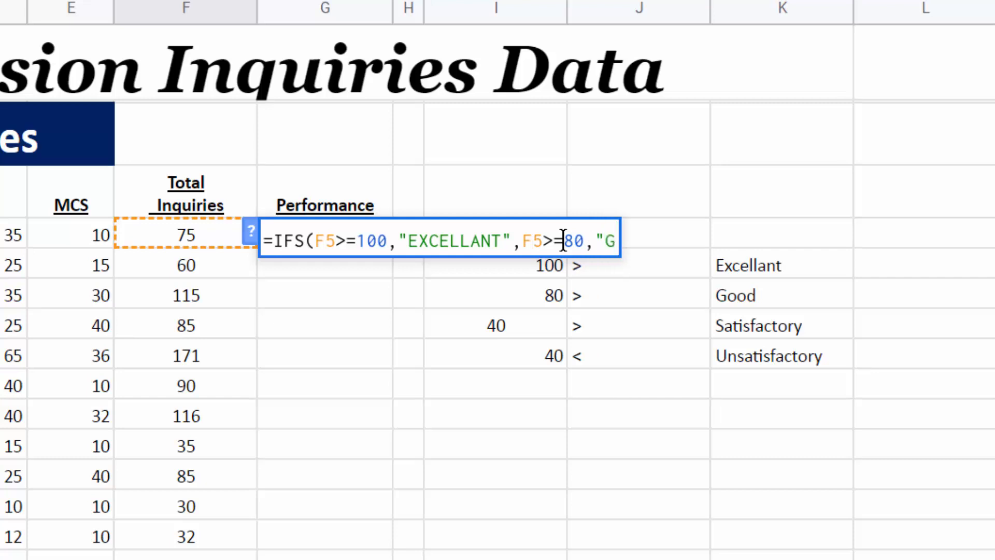
text(OOD)
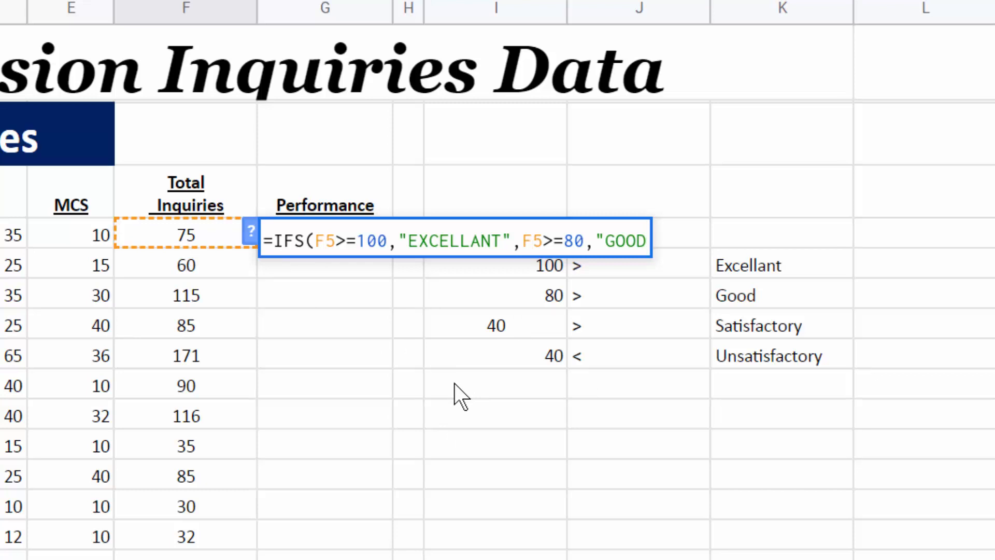
text(",)
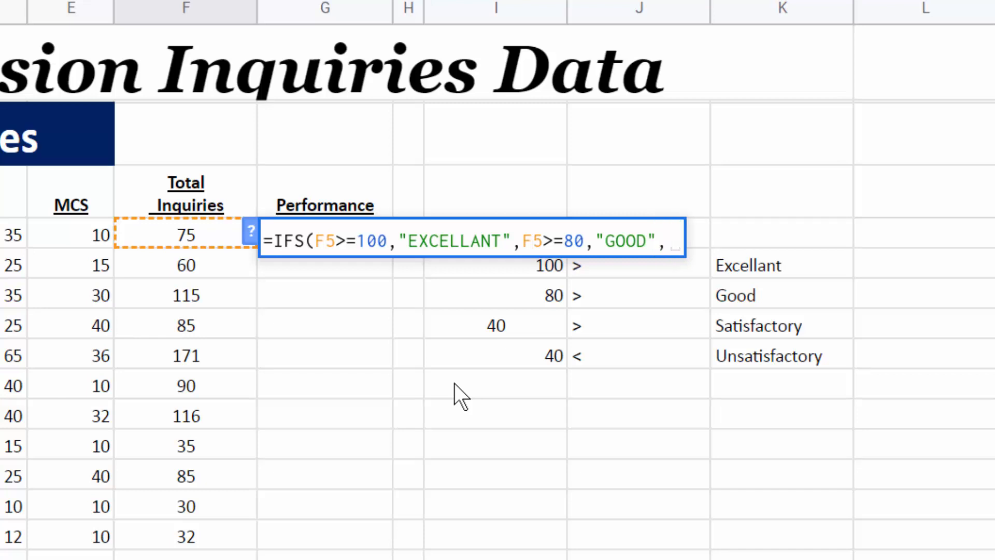
Step: Add the third IFS condition, testing F5 >= 40 with the result "SATISFACTORY", followed by a comma
click(203, 232)
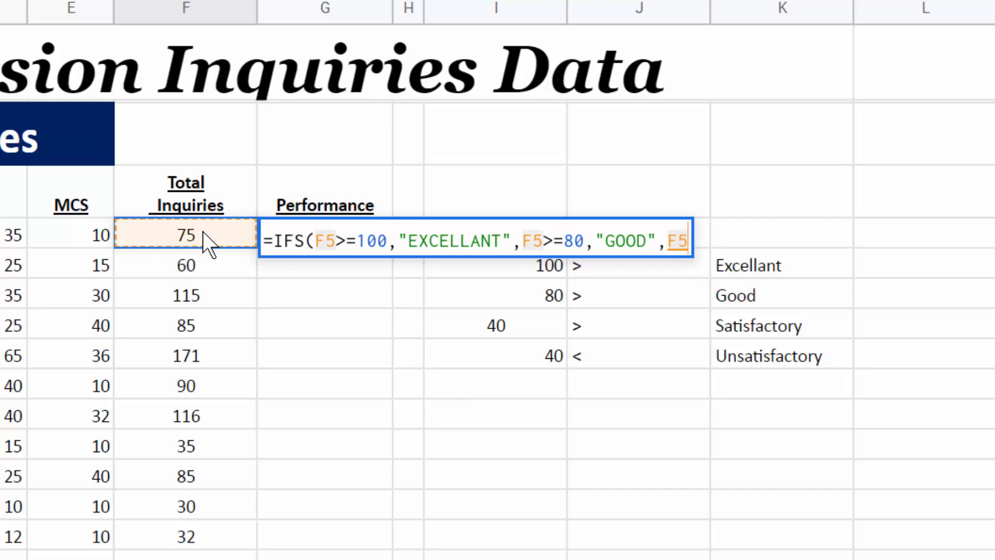
text(>=)
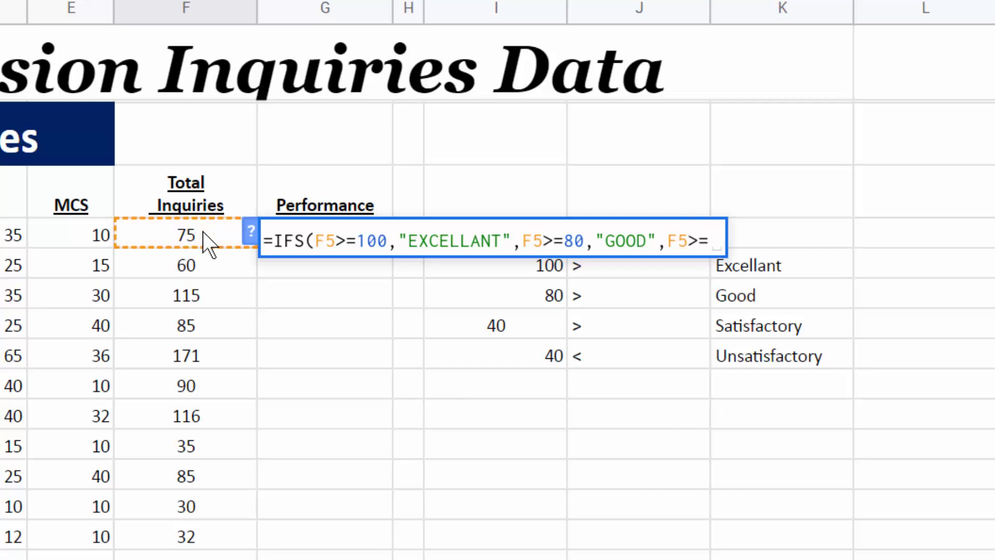
text(40)
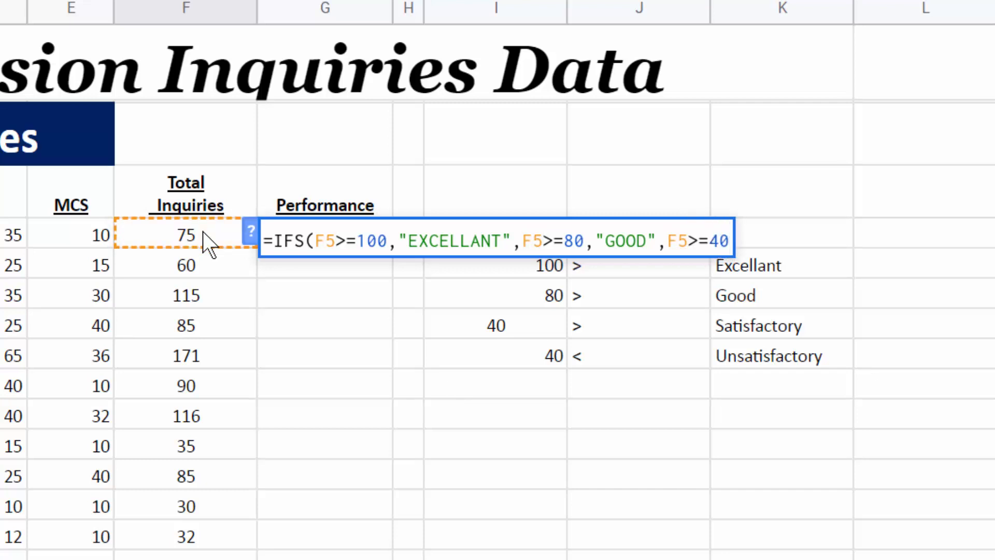
text(,")
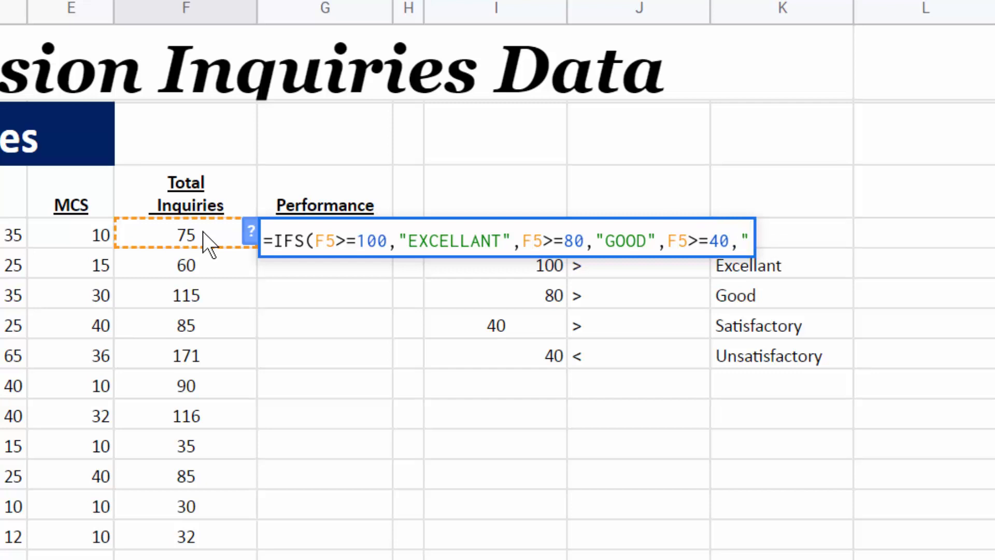
text(SA)
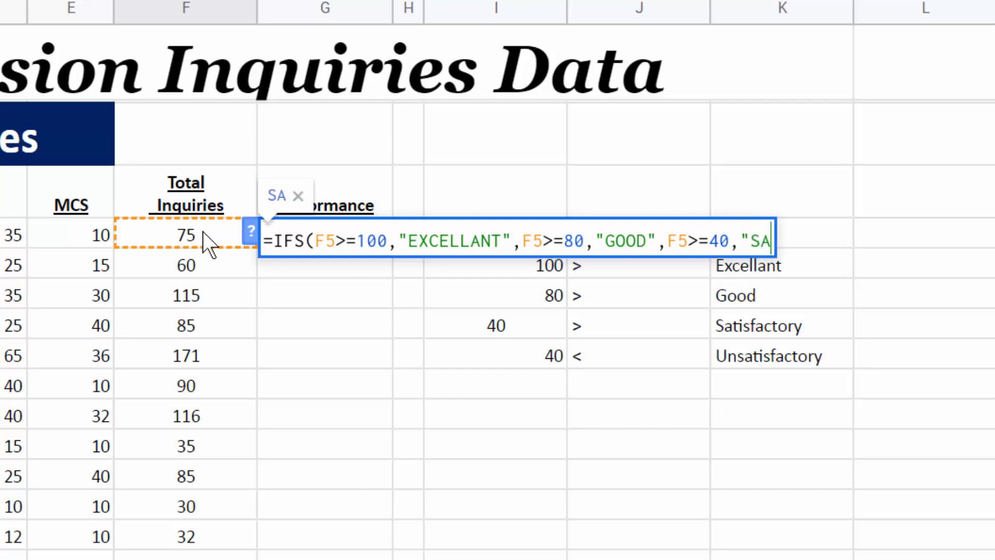
text(TISFAC)
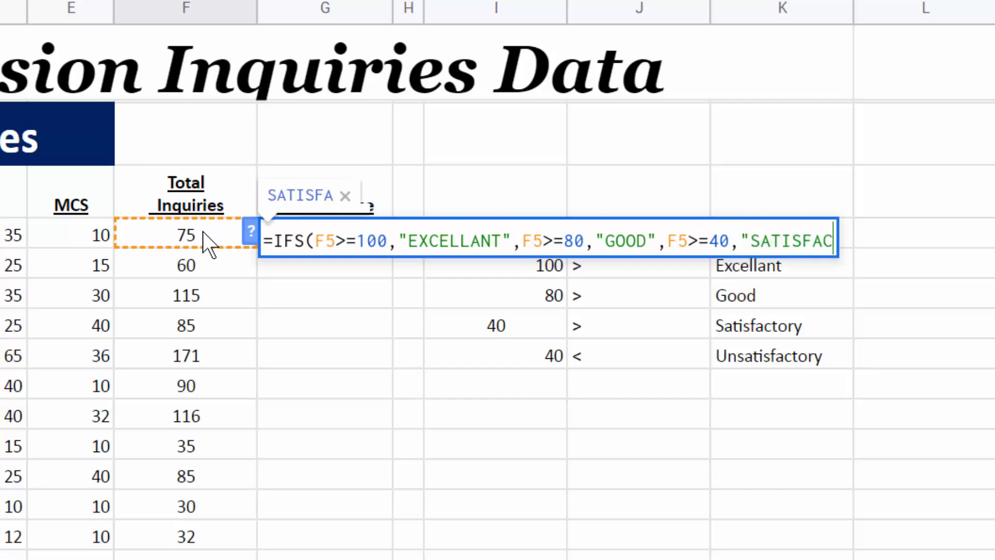
text(TORY)
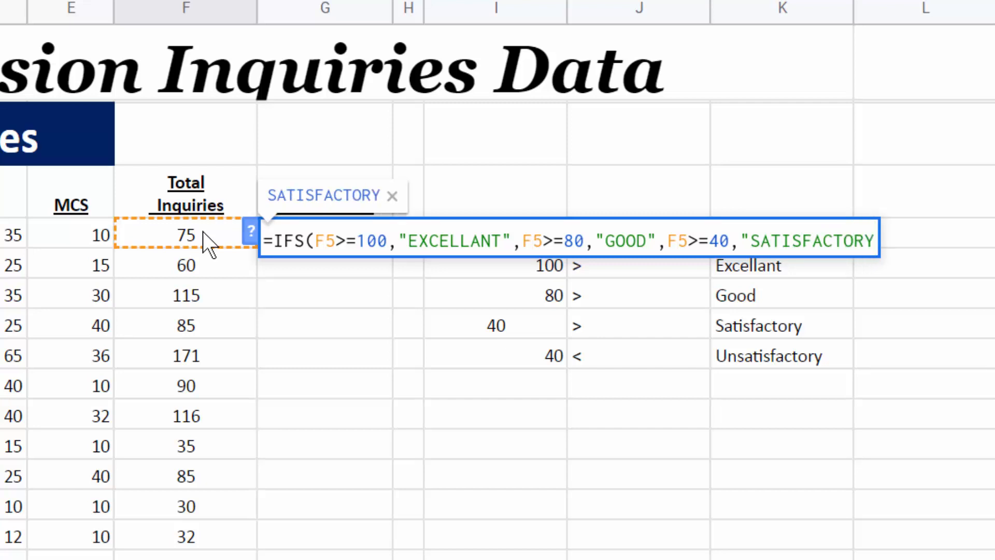
text(",)
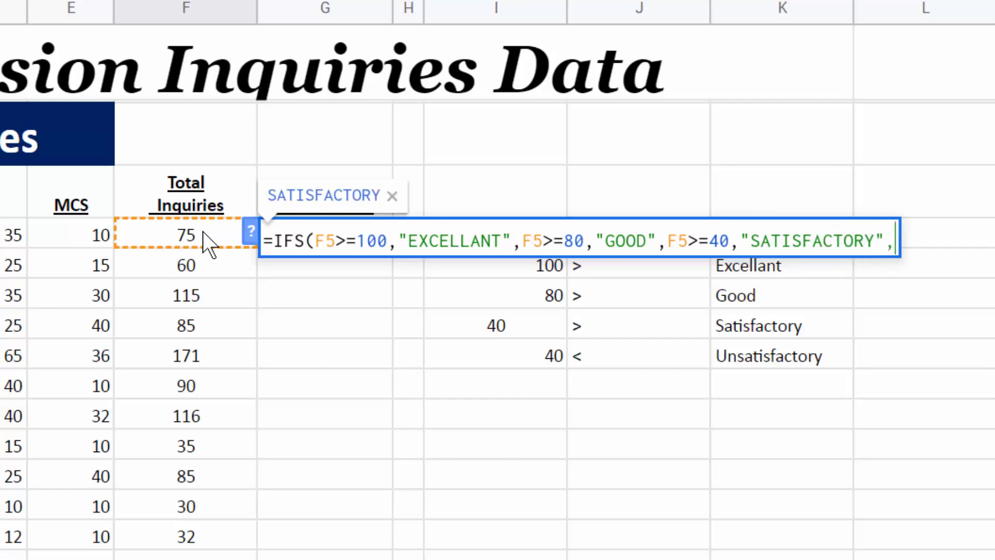
Step: Add the fourth IFS condition, testing F5 < 40 with the result "UNSATISFACTORY"
click(158, 236)
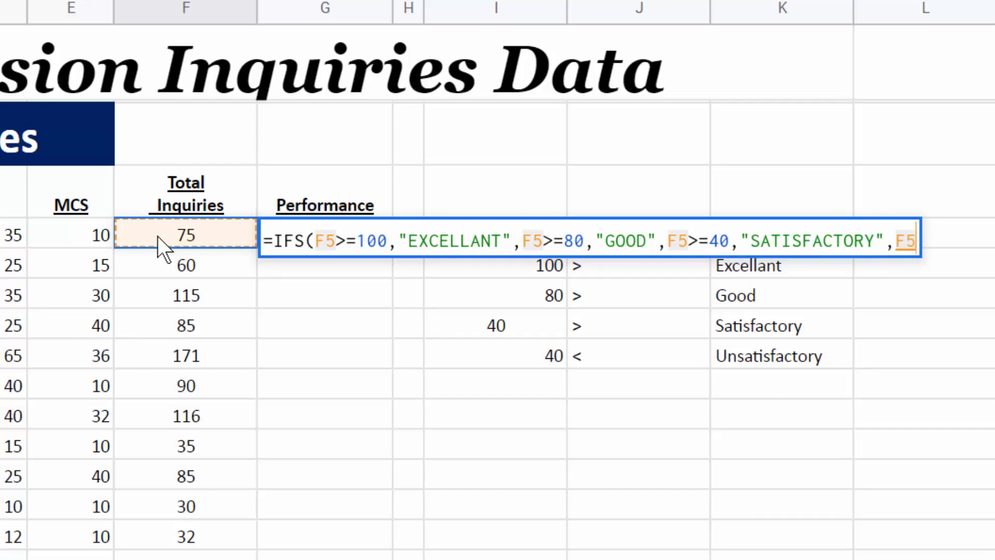
text(,)
key(BackSpace)
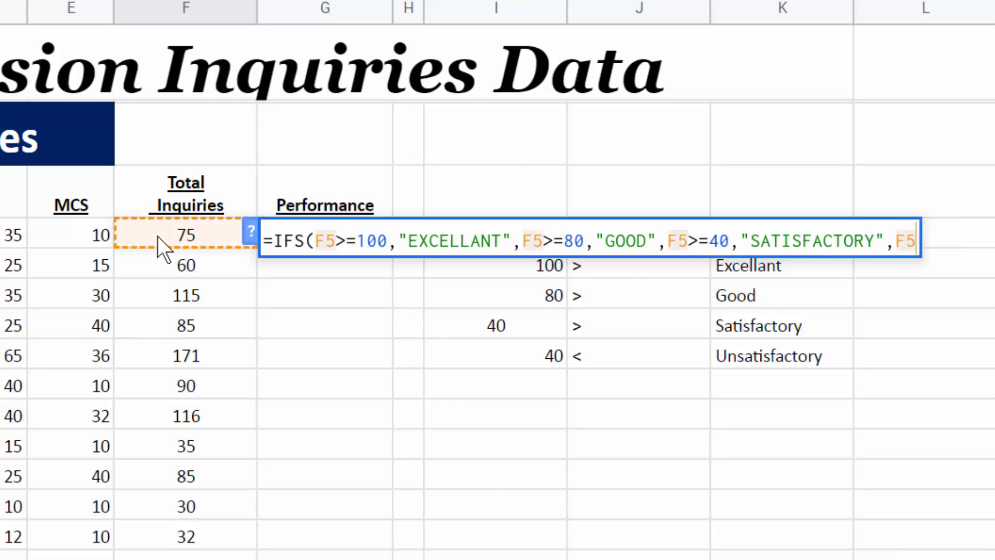
text(<)
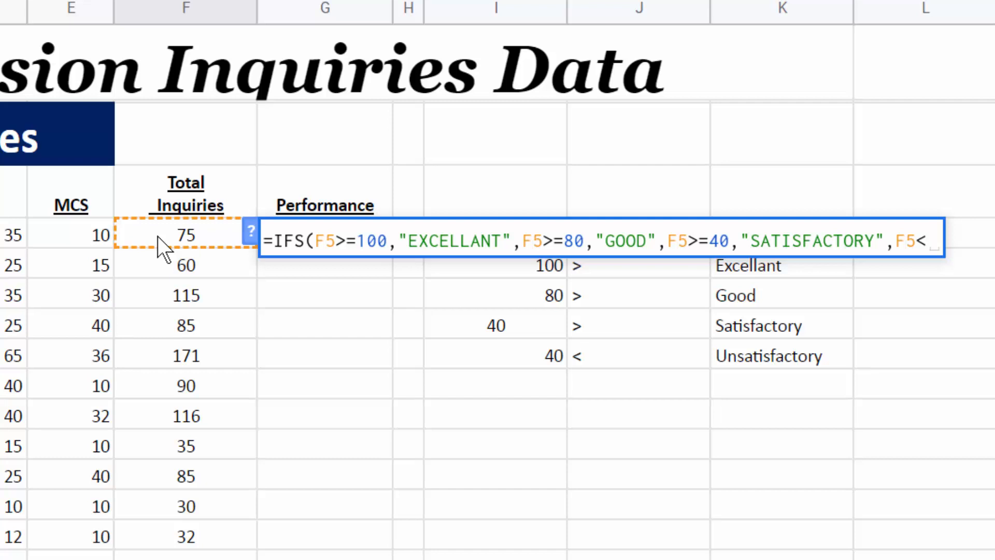
text(40,)
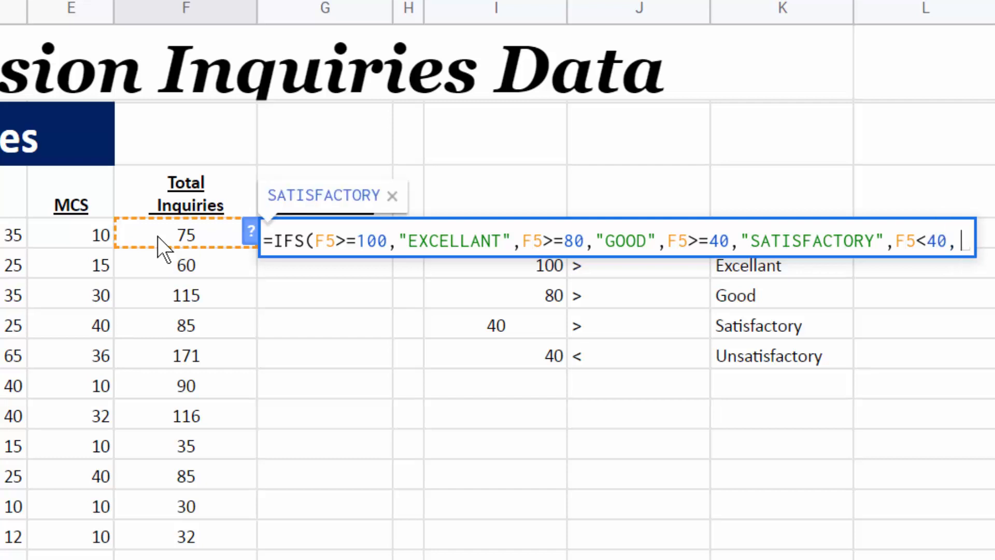
text(")
key(BackSpace)
text(")
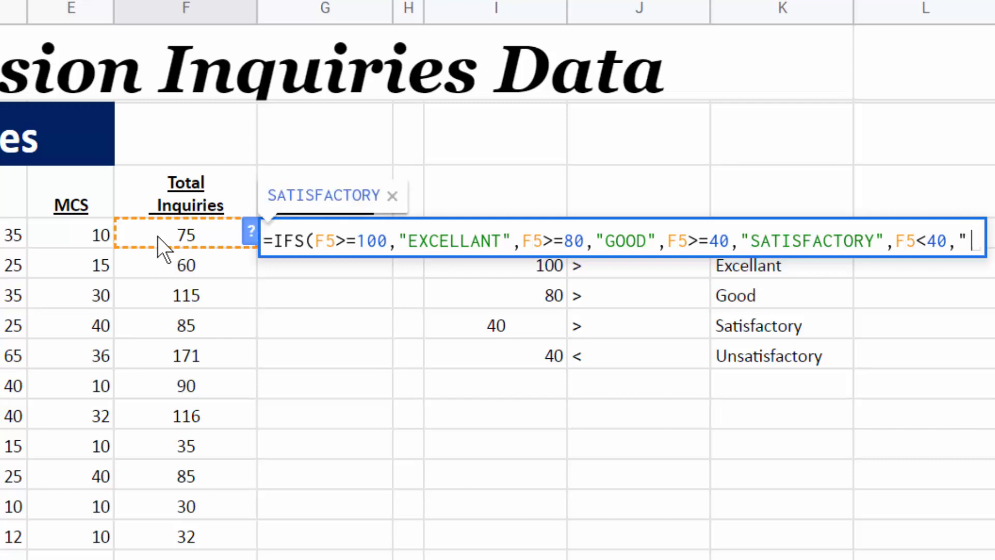
text(UN)
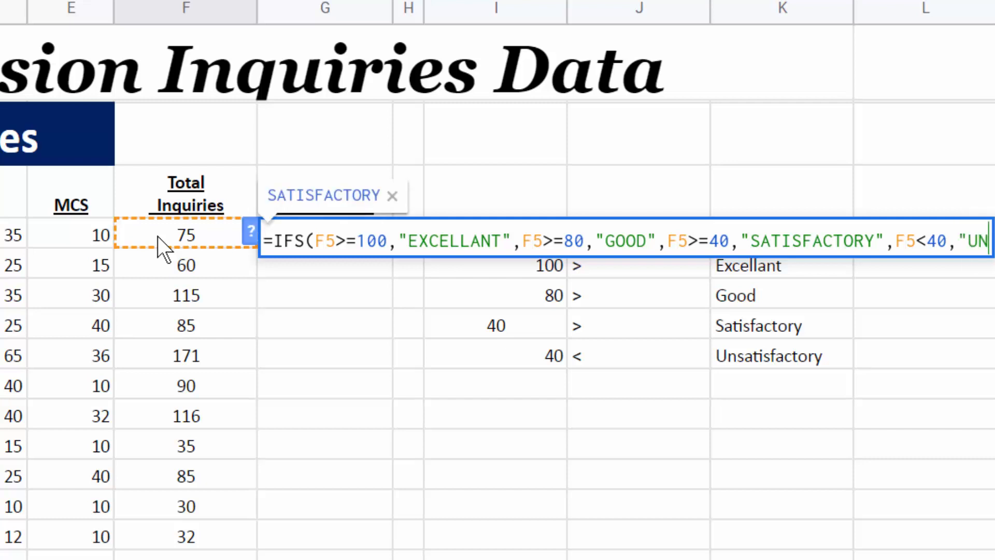
text(SATISFACTO)
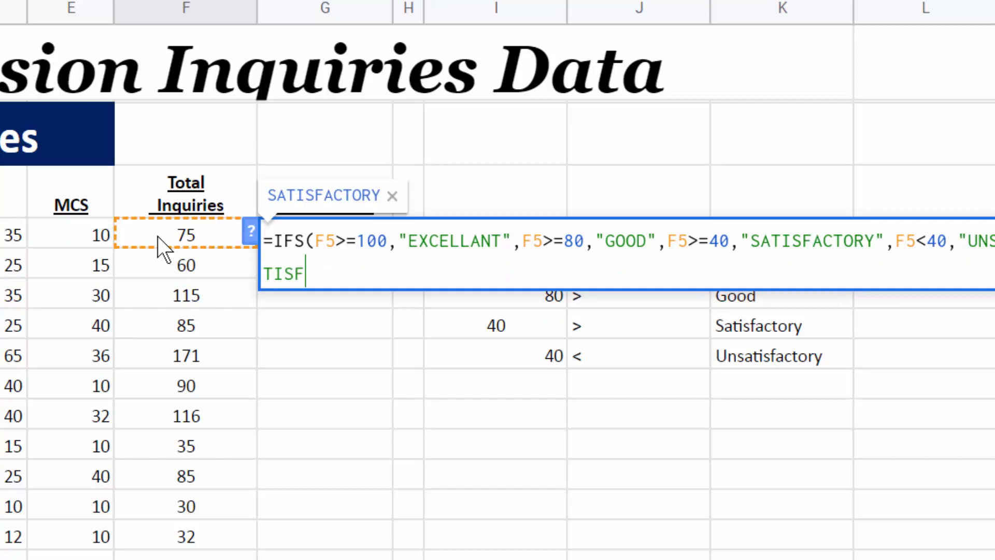
text(RY")
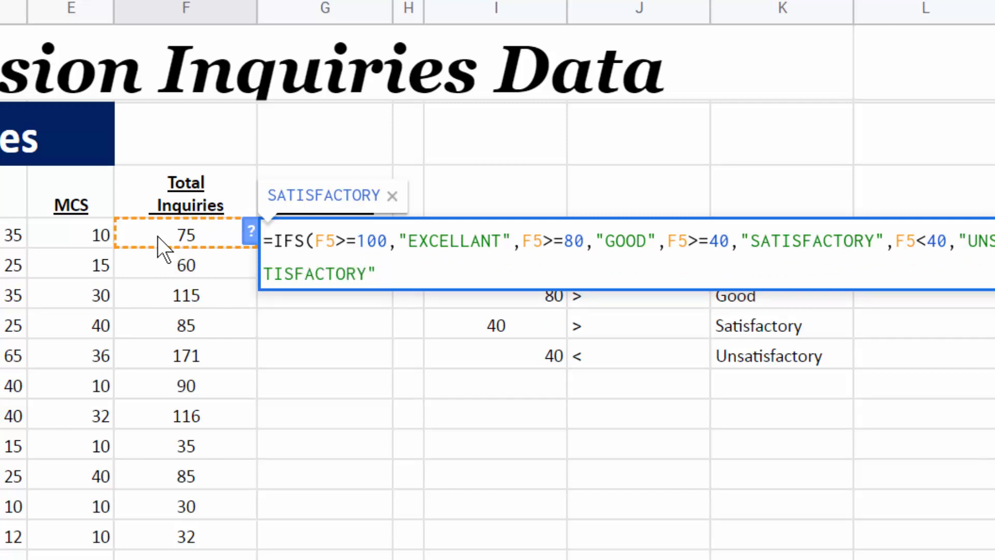
Step: Close and enter the IFS formula in the first Performance cell, and fill it down the column for the remaining dates
text())
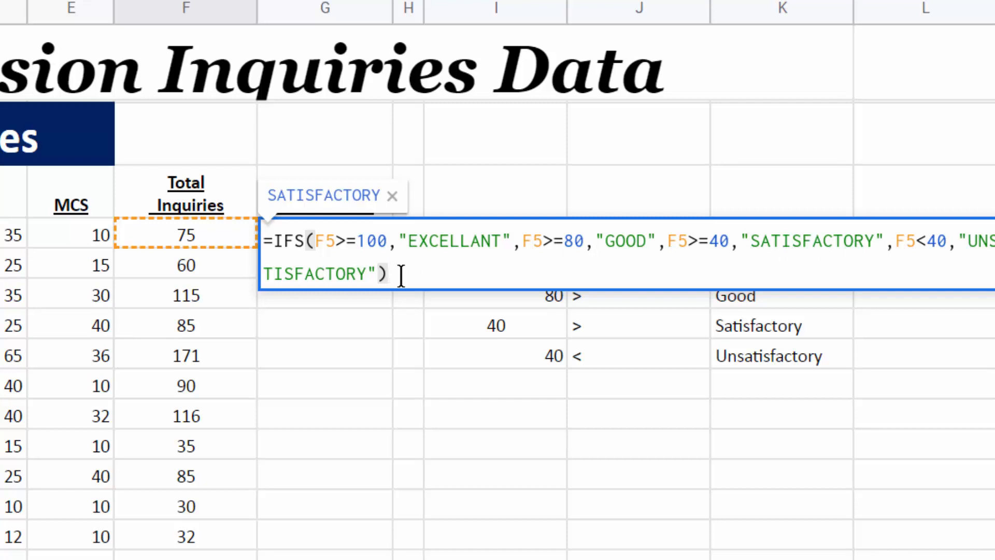
key(Return)
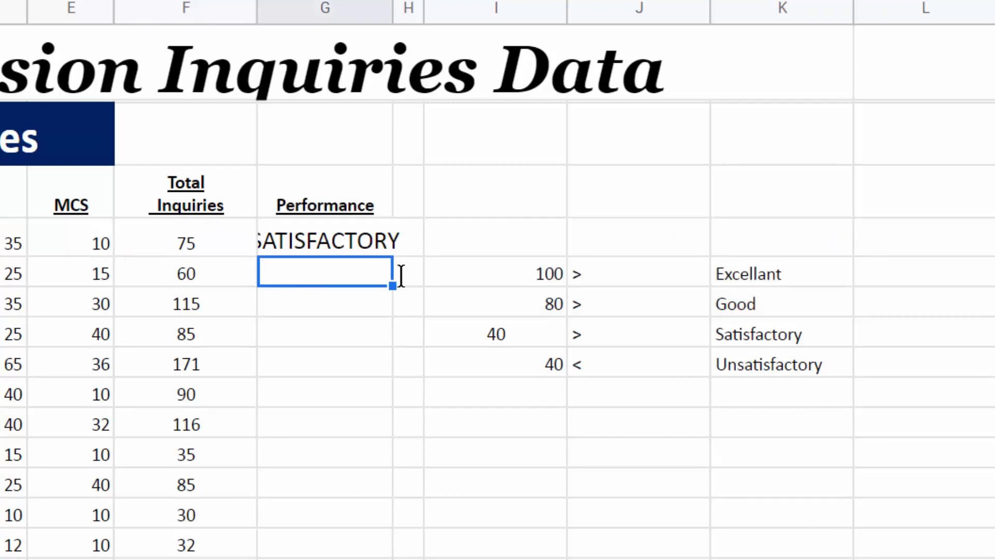
click(373, 245)
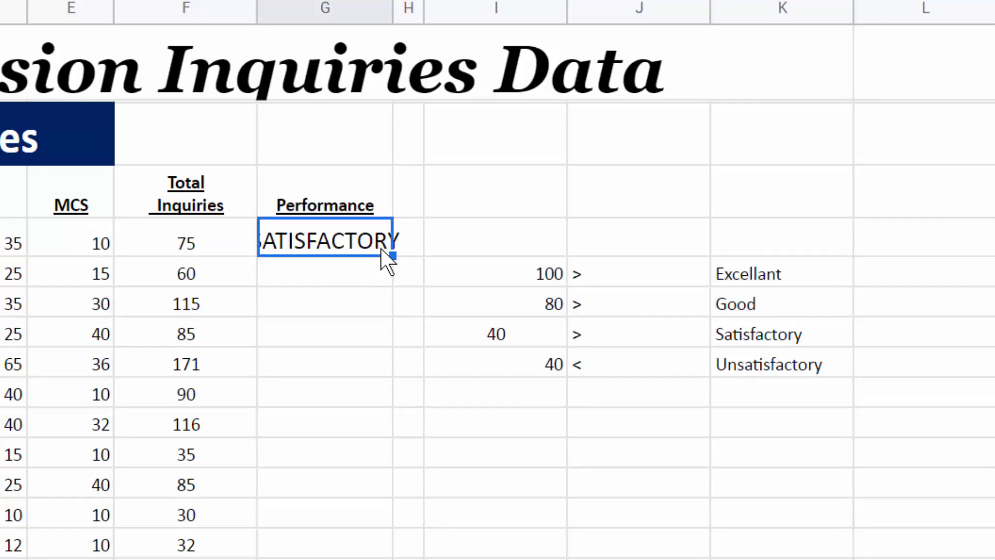
double_click(393, 255)
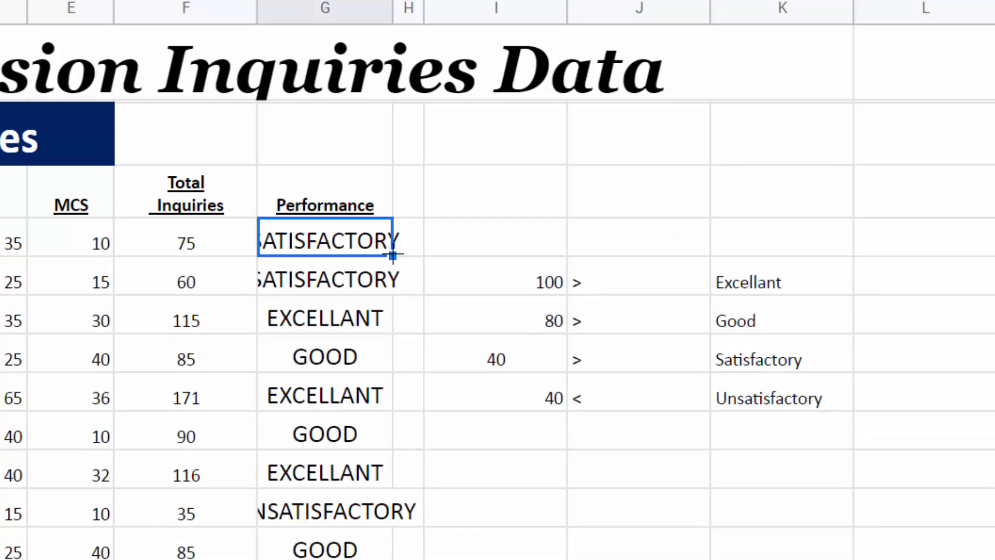
Step: Select the Performance results for serial numbers 1 to 9 and set their font size to 12
drag(601, 277, 595, 515)
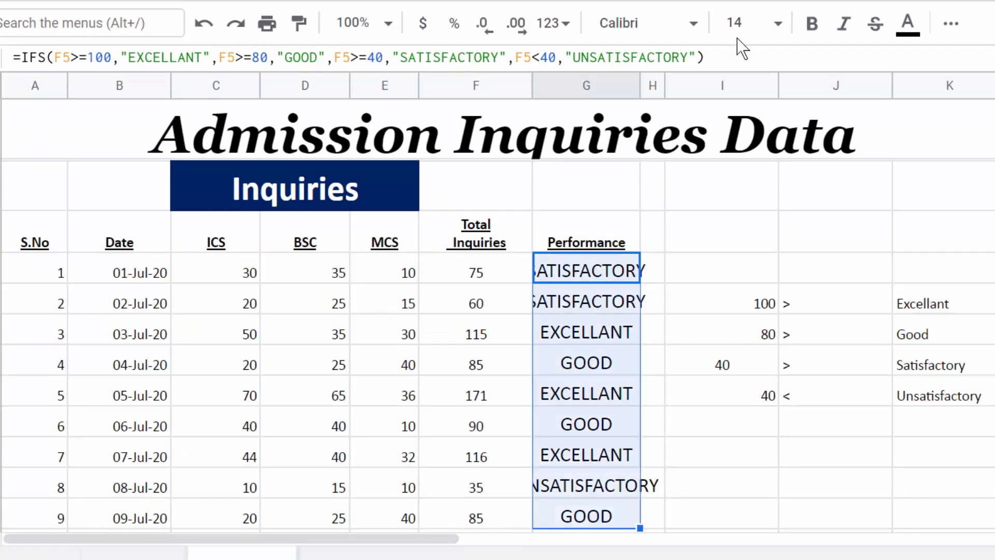
click(774, 32)
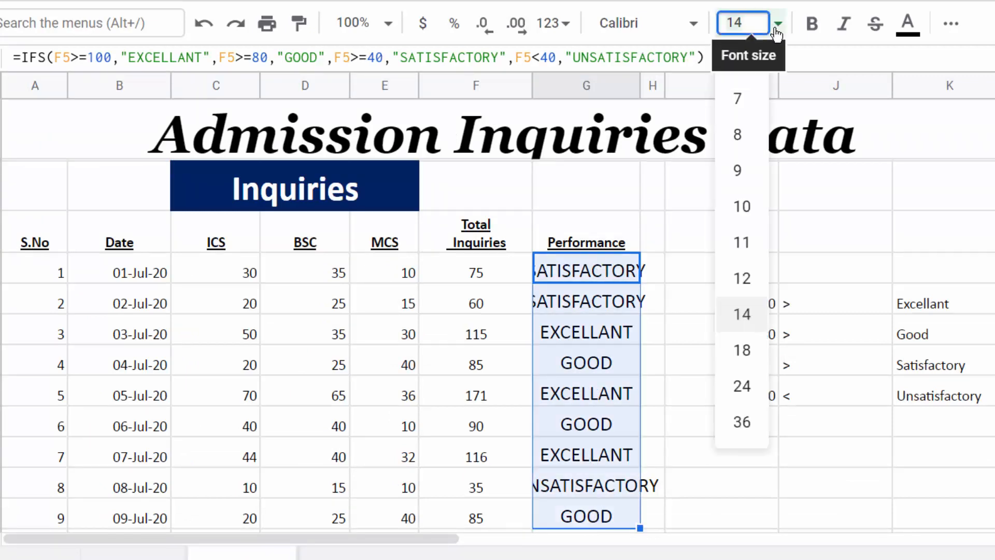
click(748, 273)
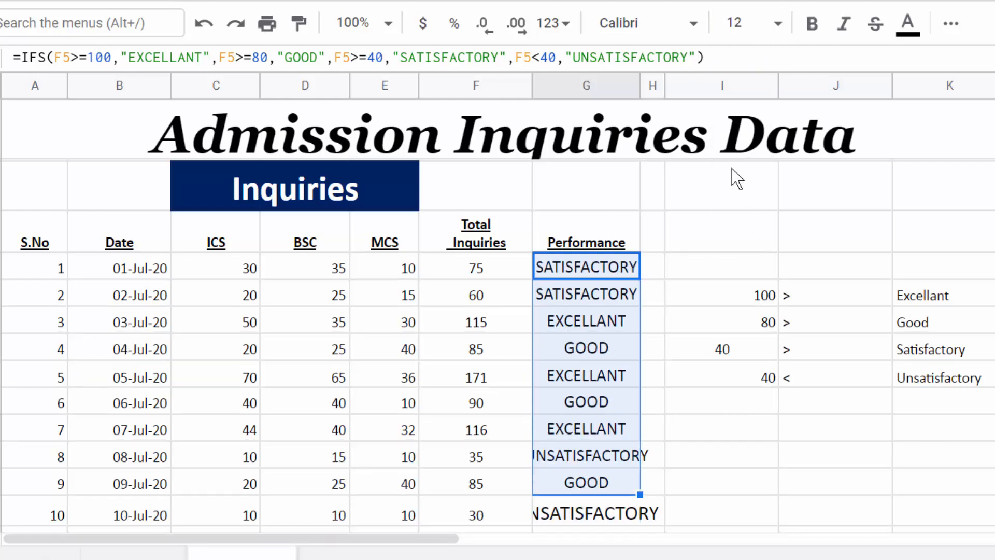
Step: Extend the selection down past the last Performance result and set the font size to 11
key(shift+Down)
key(shift+Down)
key(shift+Down)
click(775, 22)
click(742, 240)
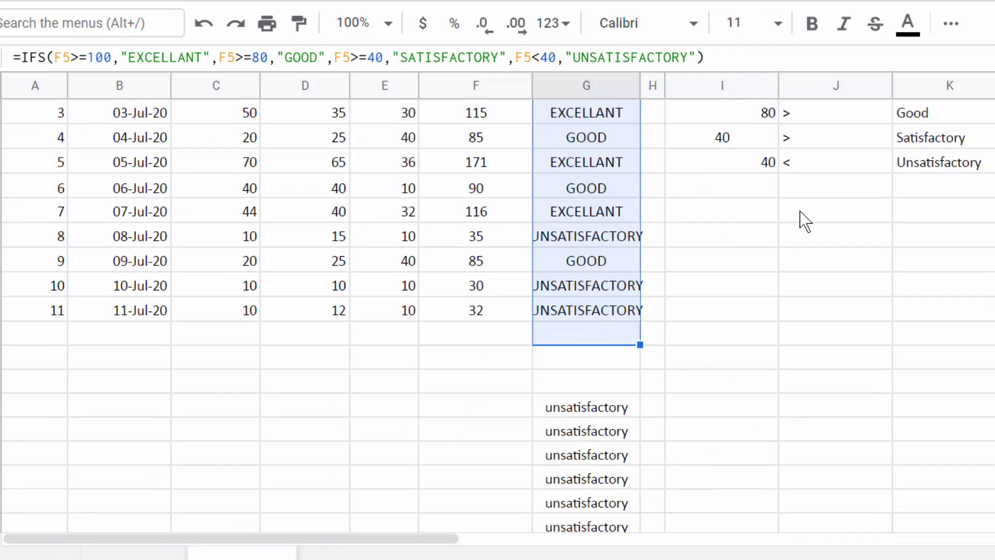
Step: Auto-fit the width of the Performance column to its contents and deselect the results
scroll(802, 218, up, 5)
double_click(640, 85)
click(757, 436)
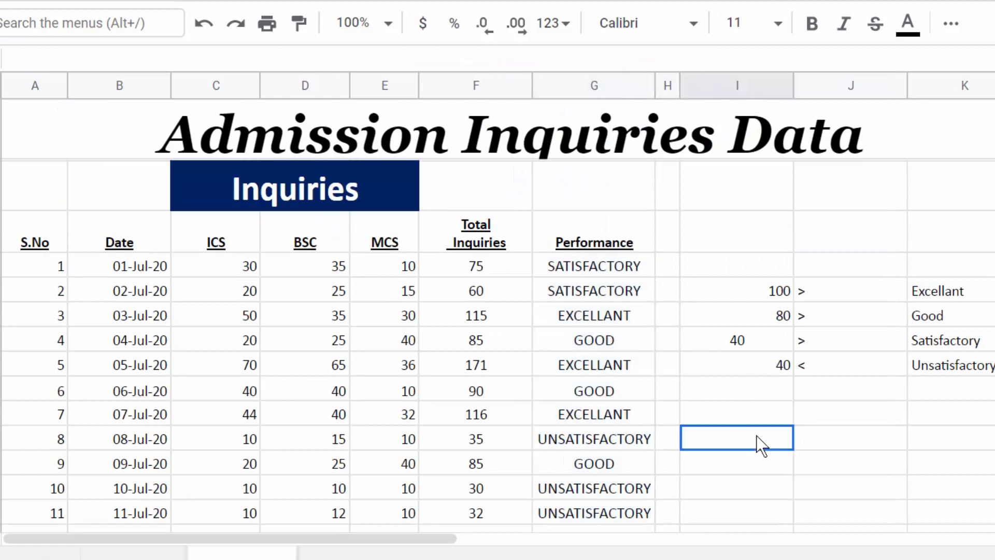